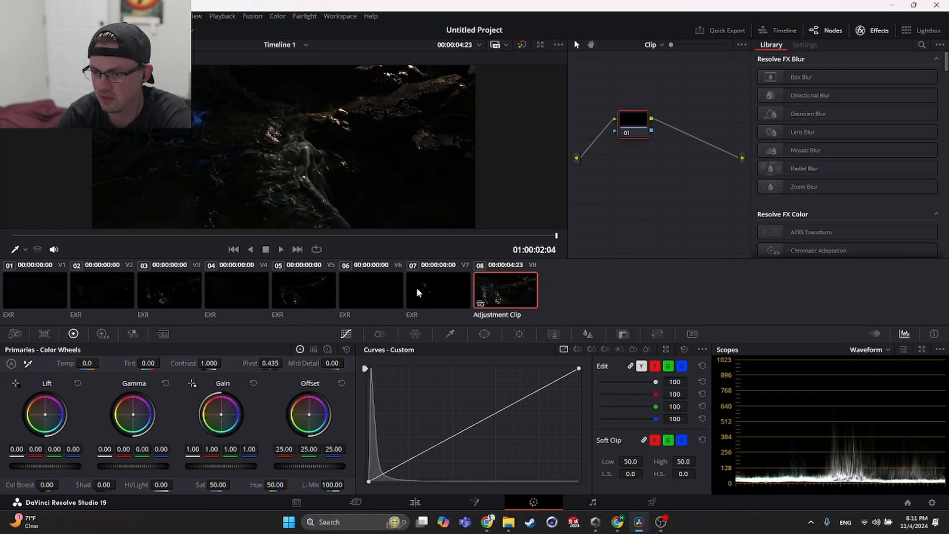
- Look through the EXR clips, reselect the Adjustment Clip and widen the node graph area
click(417, 293)
click(353, 298)
click(306, 301)
click(255, 303)
click(514, 304)
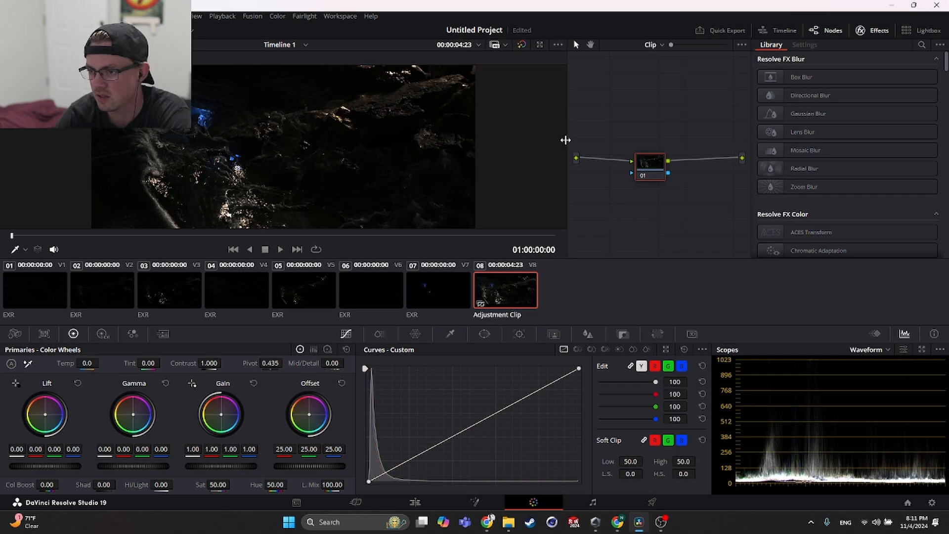
drag(567, 142, 504, 142)
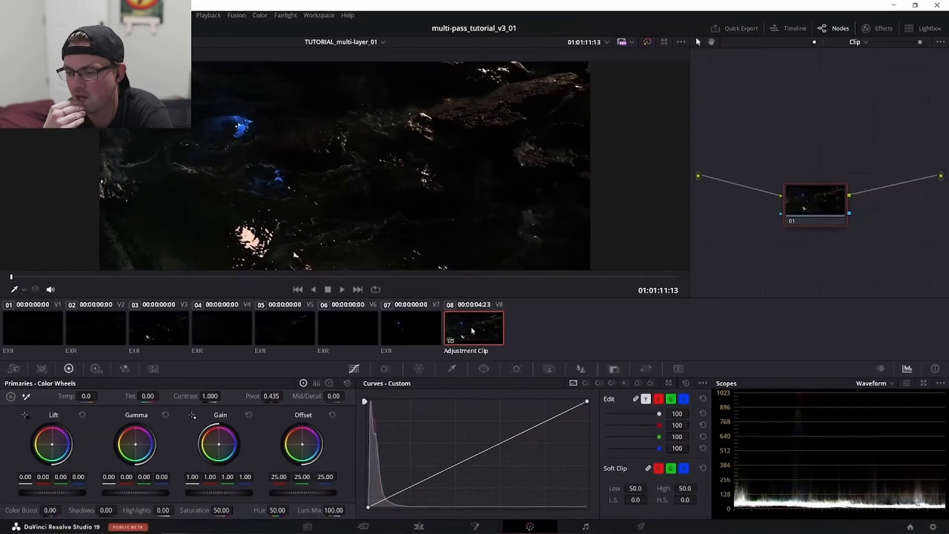
- Watch the tutorial video's section on labelling the adjustment clip's node LINEAR TO LOG
drag(804, 205, 808, 180)
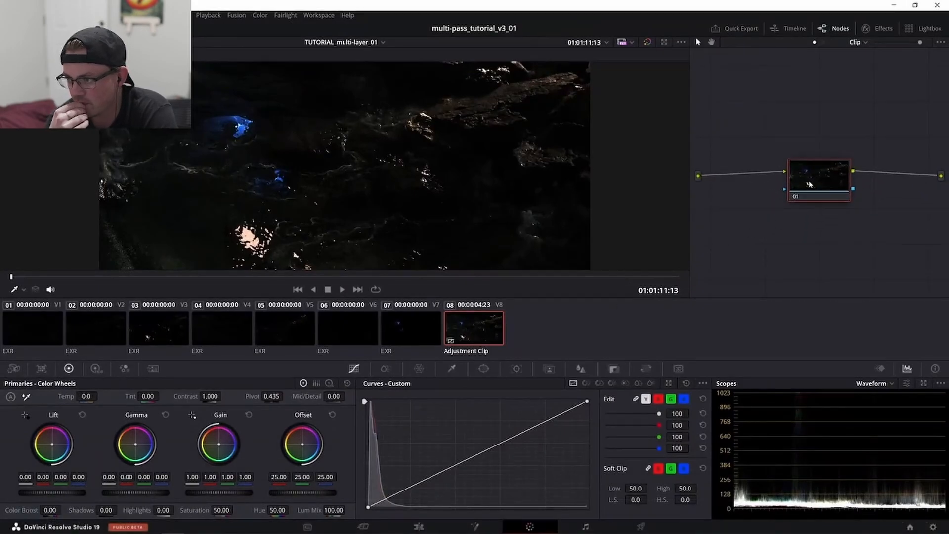
right_click(808, 180)
click(821, 192)
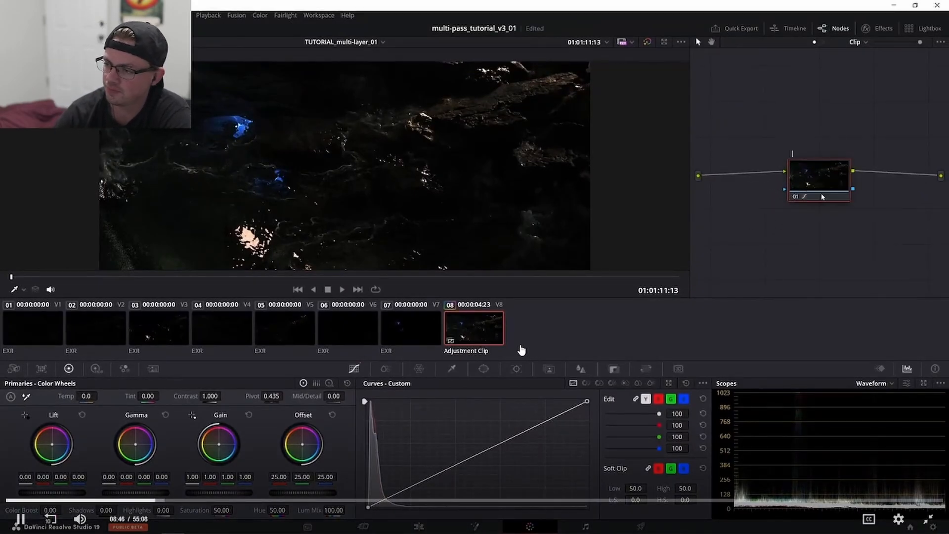
text(LINEAR TO LOG)
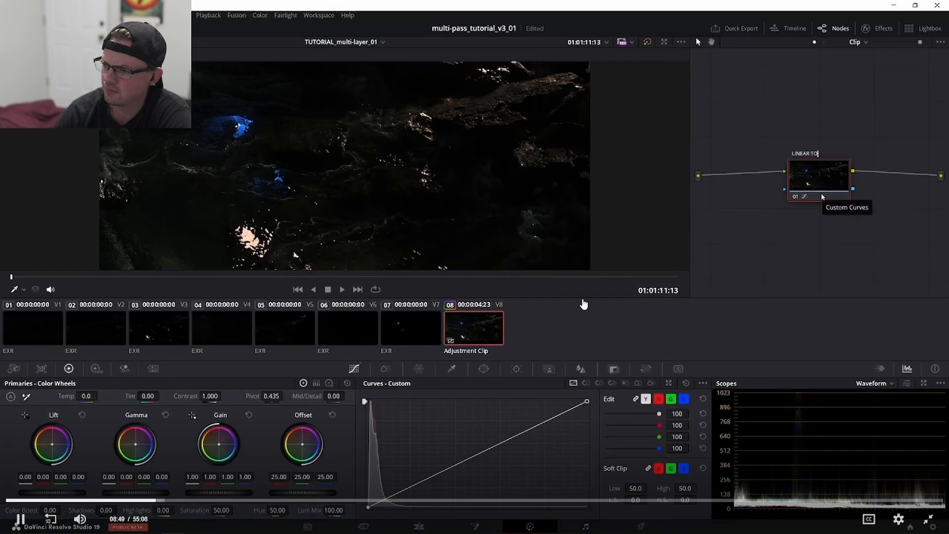
key(Return)
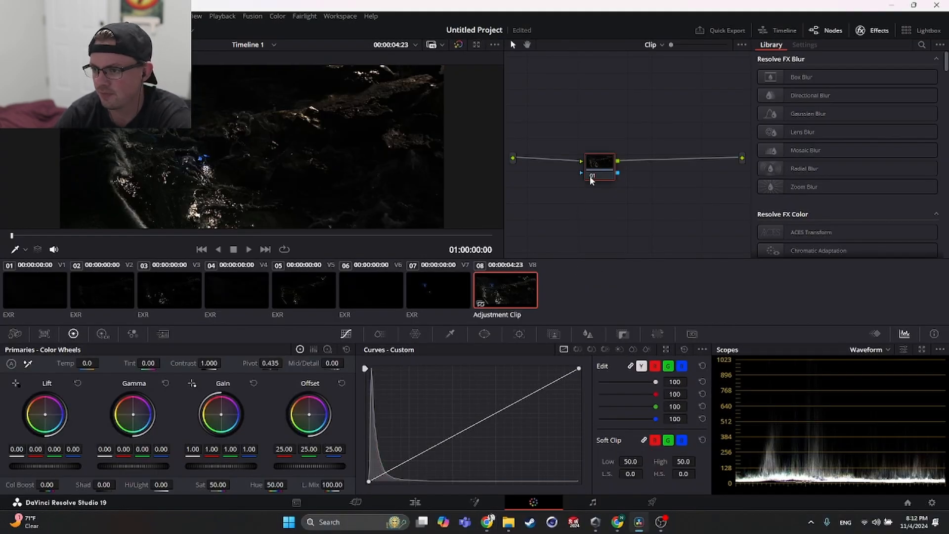
- Move node 01 of the adjustment clip slightly closer to the output in the node graph
drag(592, 178, 608, 171)
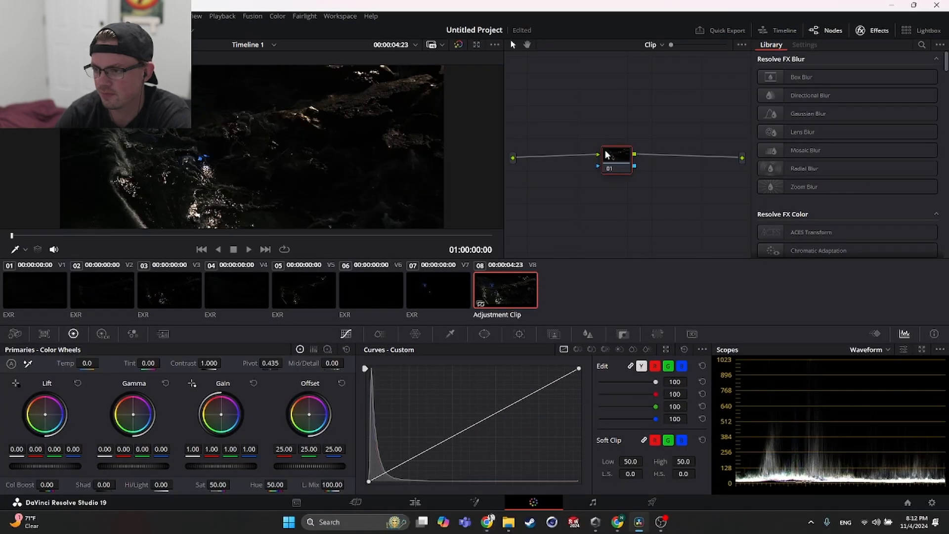
right_click(621, 161)
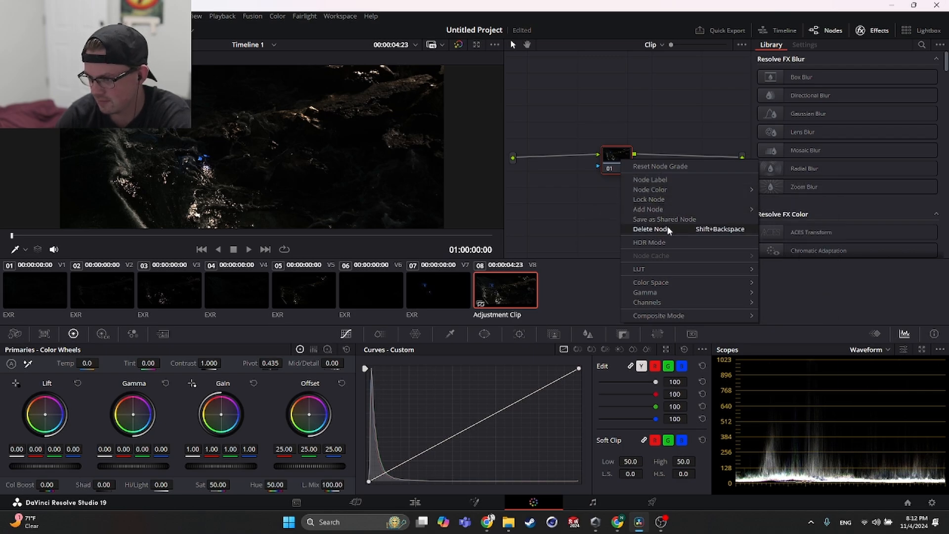
click(558, 208)
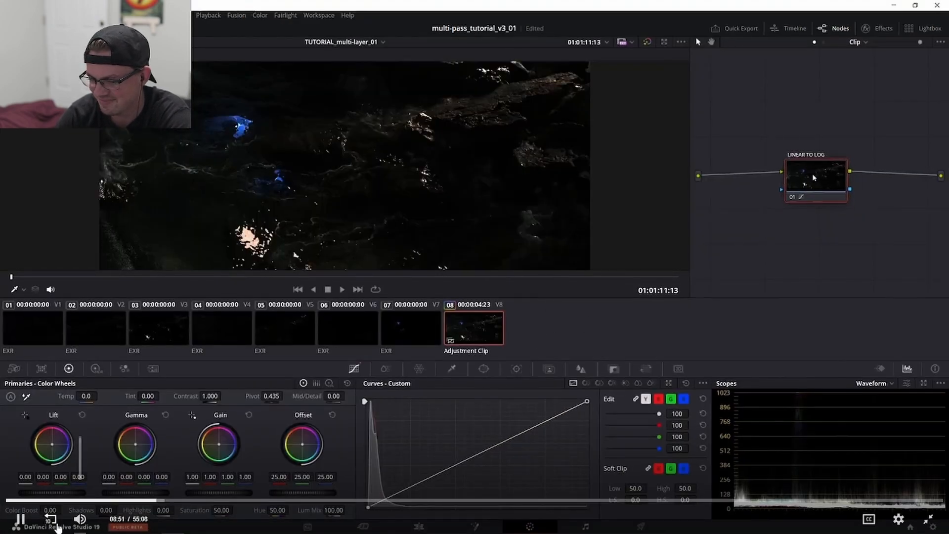
- Rewind the tutorial video by 10 seconds to recheck how the node label is added
click(50, 520)
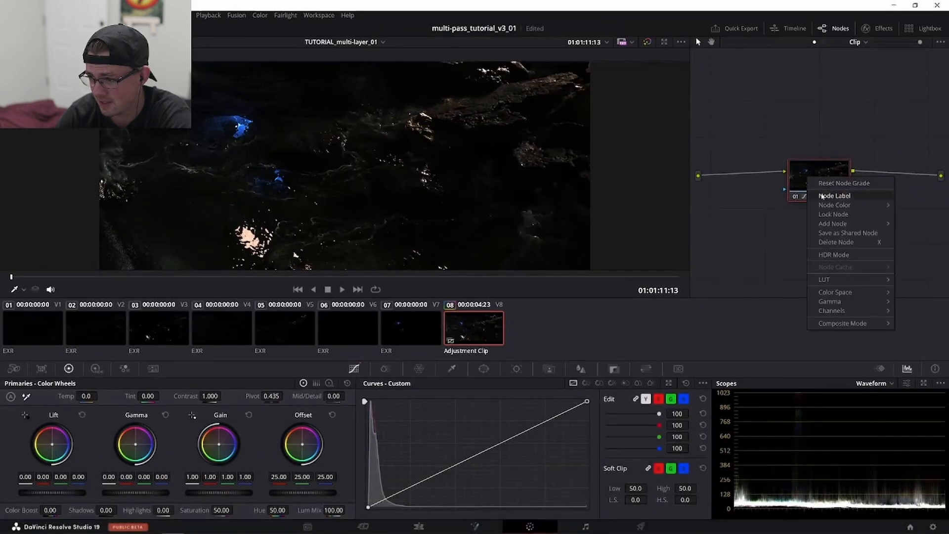
mouse_move(482, 368)
key(alt+Tab)
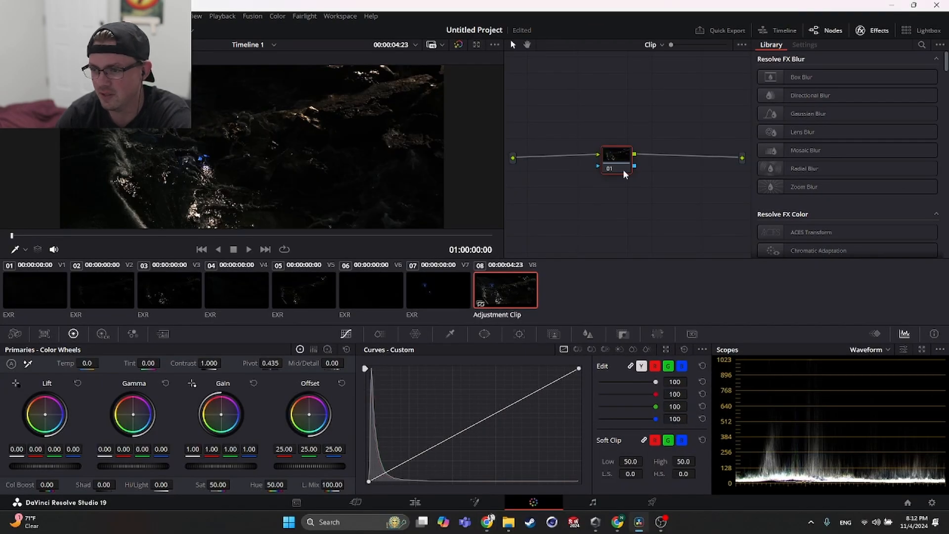
- Label node 01 of the adjustment clip "linear to log"
right_click(612, 166)
click(645, 188)
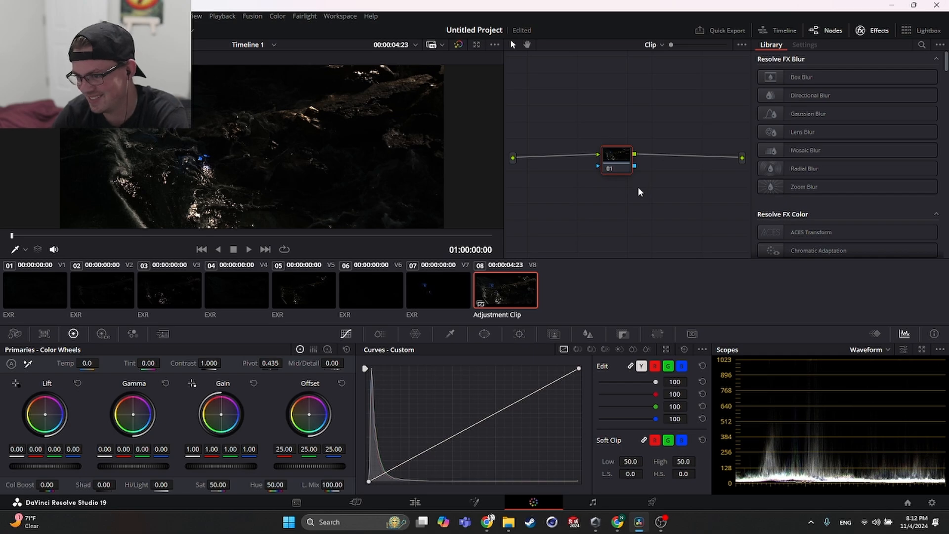
text(linear to l)
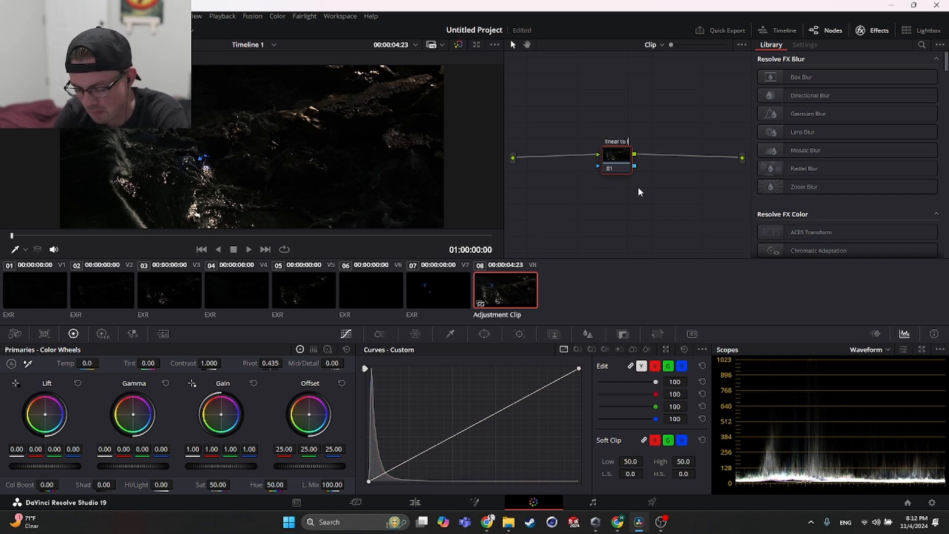
key(Return)
- Check the tutorial for the required effect and apply Color Space Transform to the labelled node
key(alt+Tab)
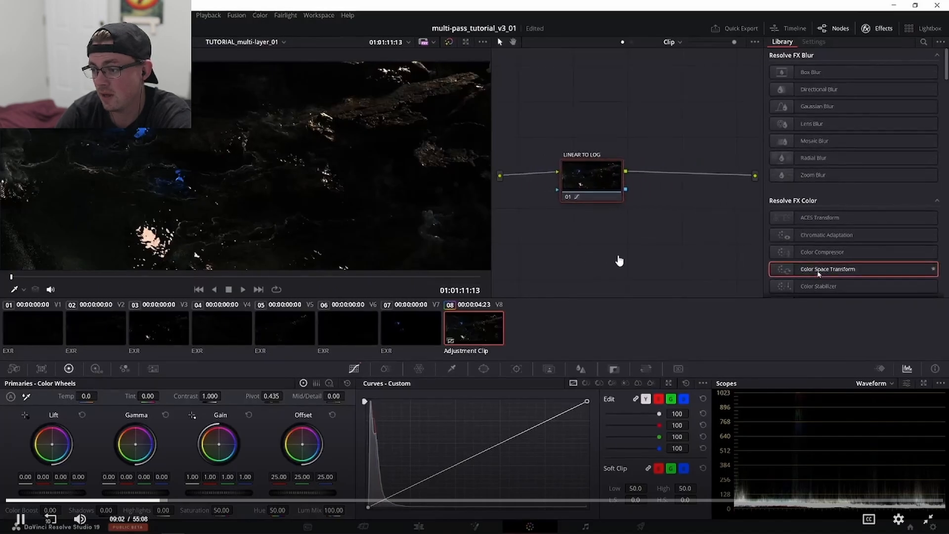
key(alt+Tab)
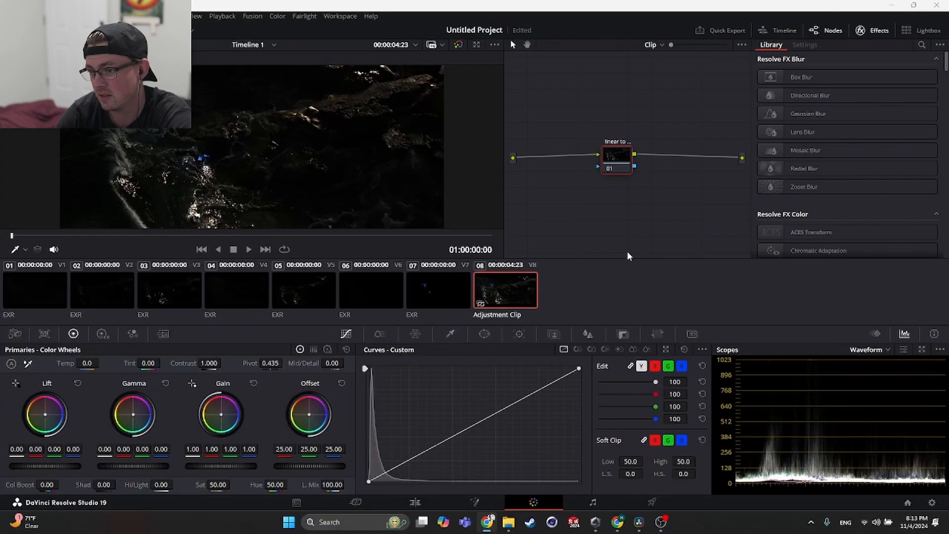
scroll(816, 191, down, 3)
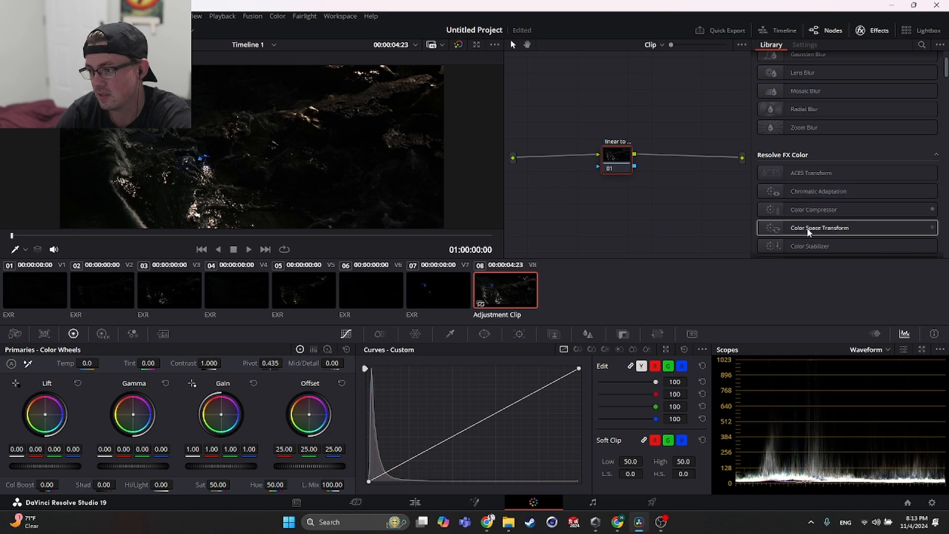
drag(847, 238, 617, 156)
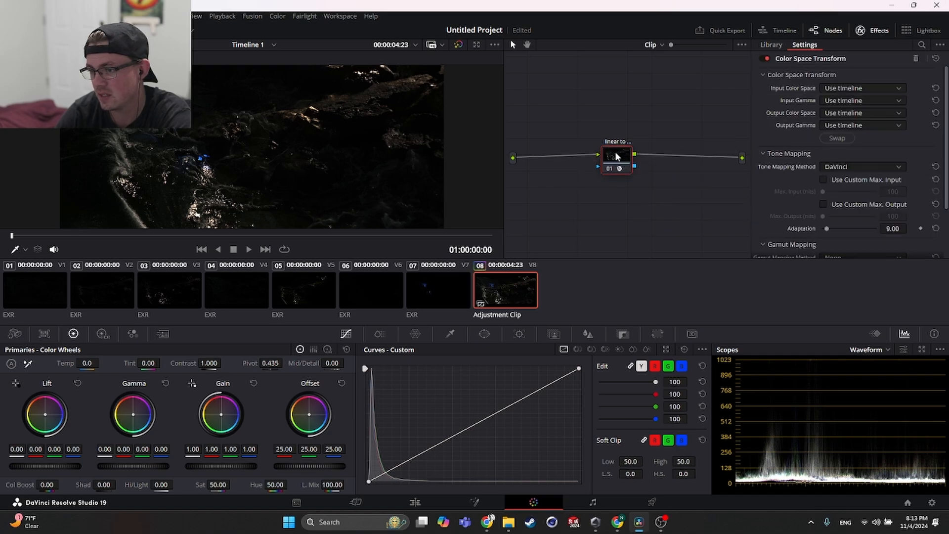
- Pause the tutorial and set the Color Space Transform's Input Color Space to Rec.709
key(alt+Tab)
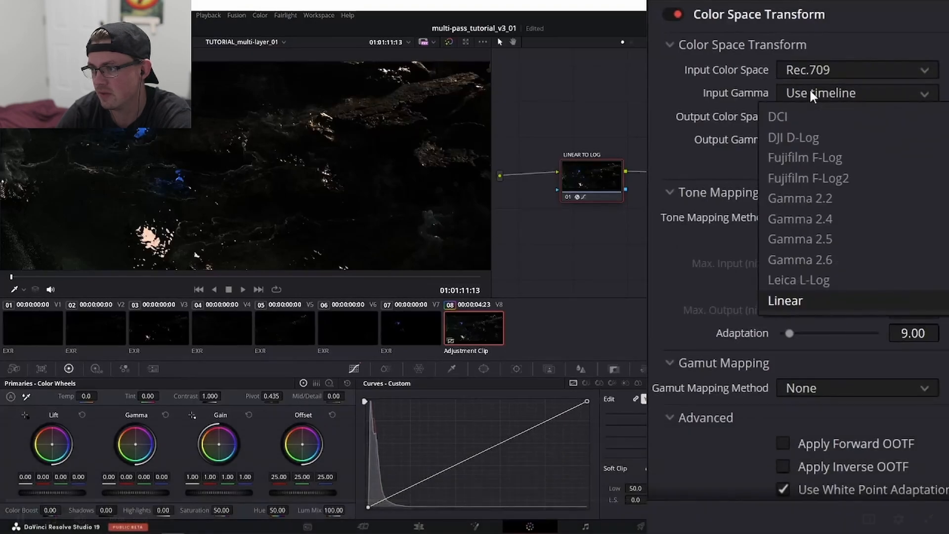
key(space)
key(alt+Tab)
click(863, 88)
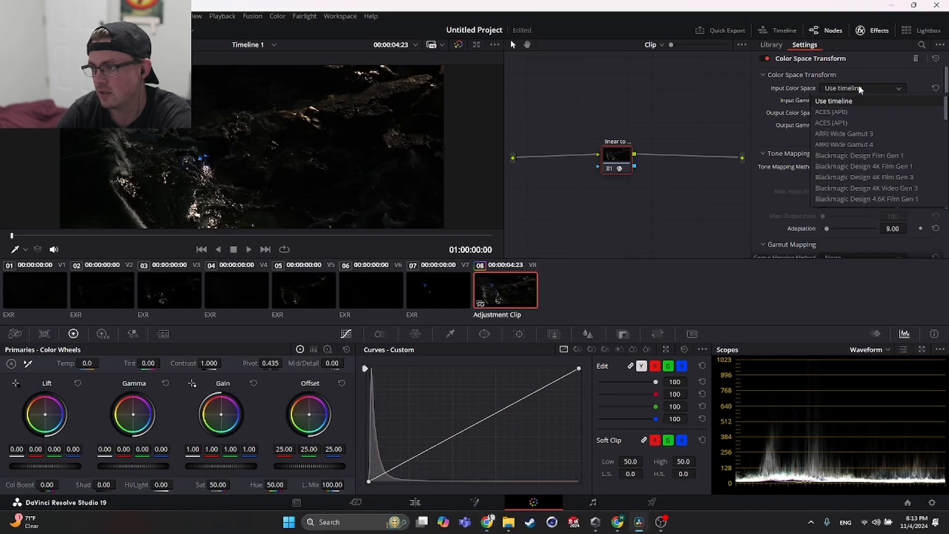
scroll(851, 159, down, 3)
scroll(851, 177, down, 5)
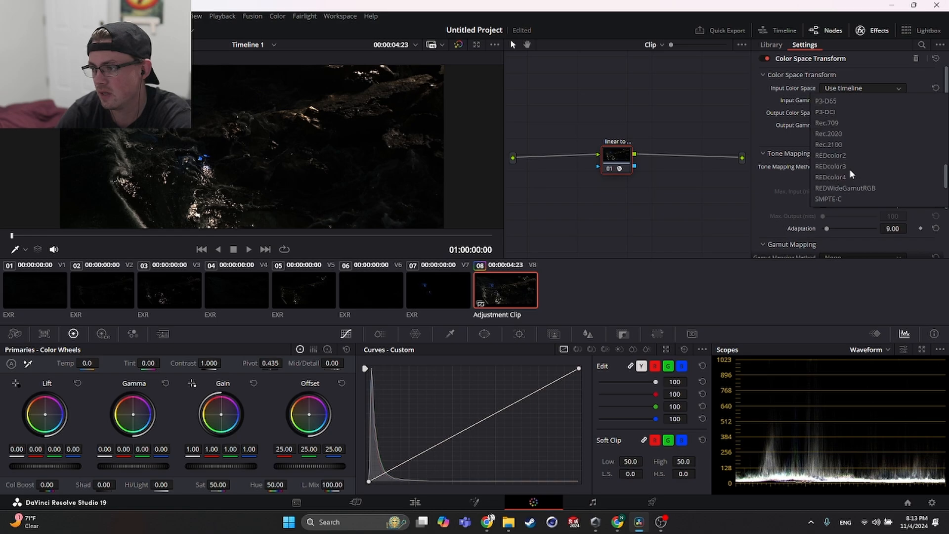
click(851, 122)
- Set the Color Space Transform's Input Gamma to Linear
click(849, 103)
scroll(840, 163, down, 5)
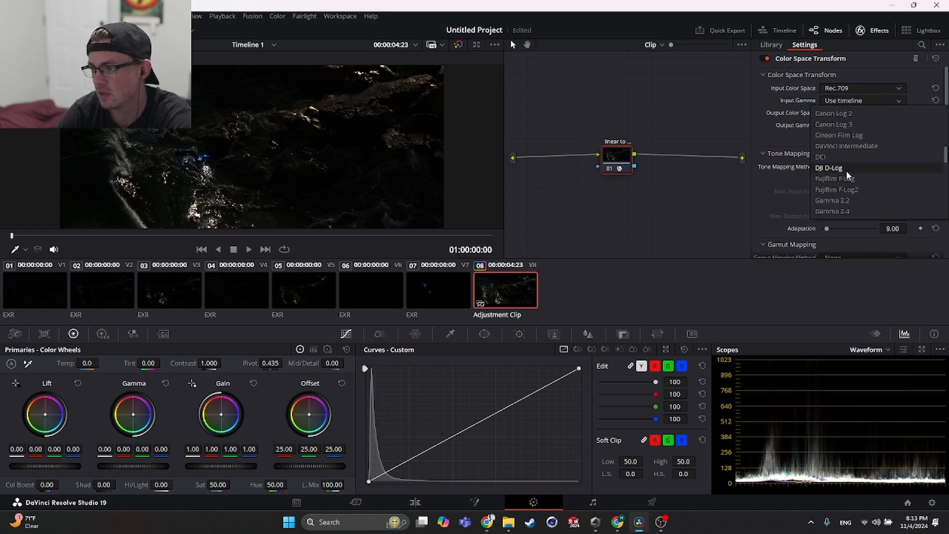
scroll(845, 175, down, 5)
scroll(847, 175, up, 5)
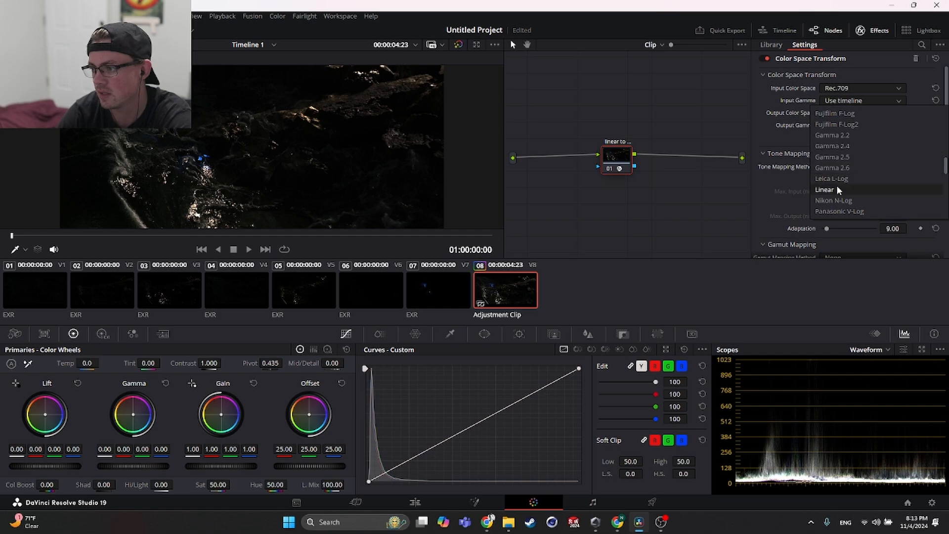
click(841, 179)
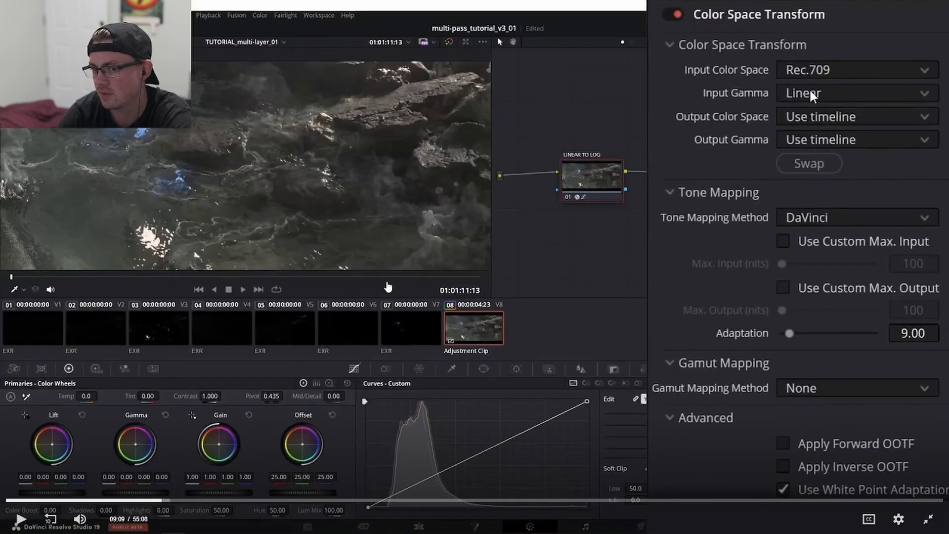
- Check the tutorial's output settings and set the Output Color Space to DaVinci Wide Gamut
click(815, 119)
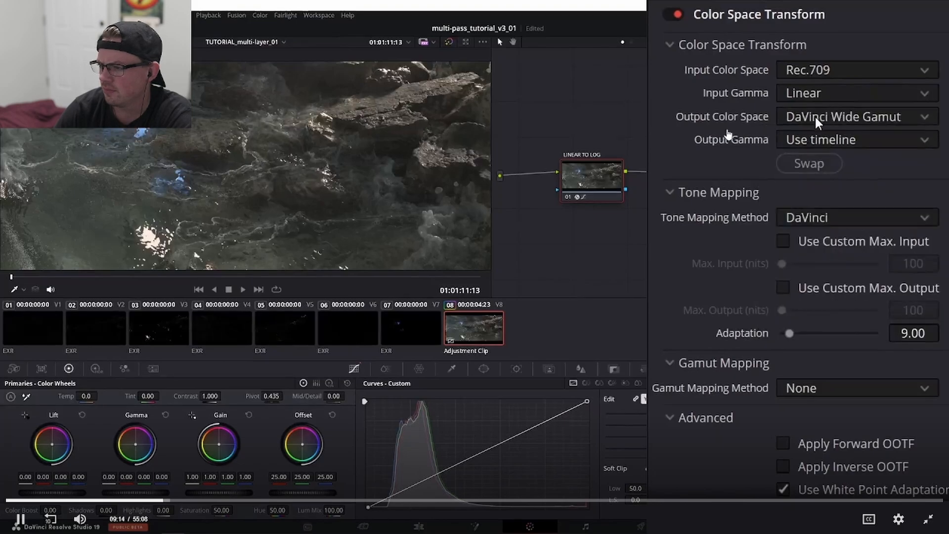
click(721, 147)
key(alt+Tab)
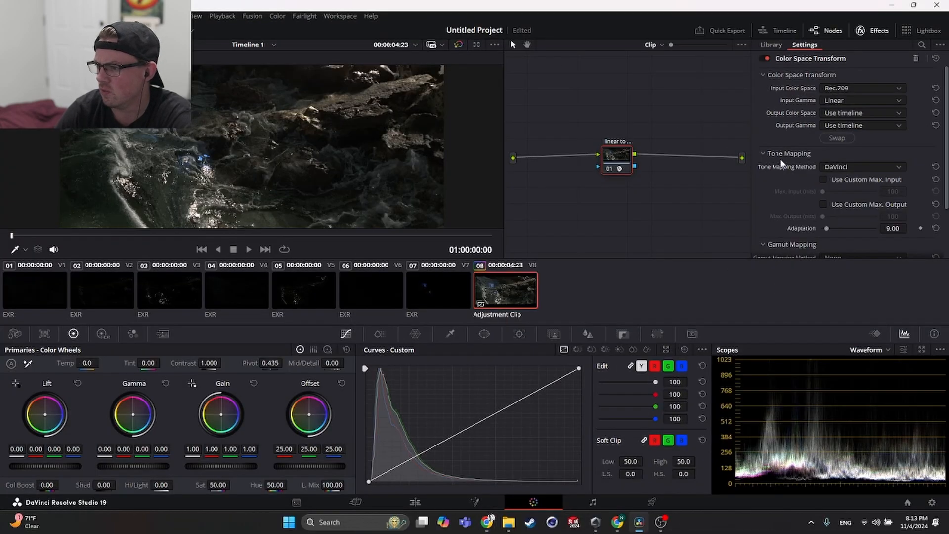
key(alt+Tab)
key(alt+Tab)
click(834, 112)
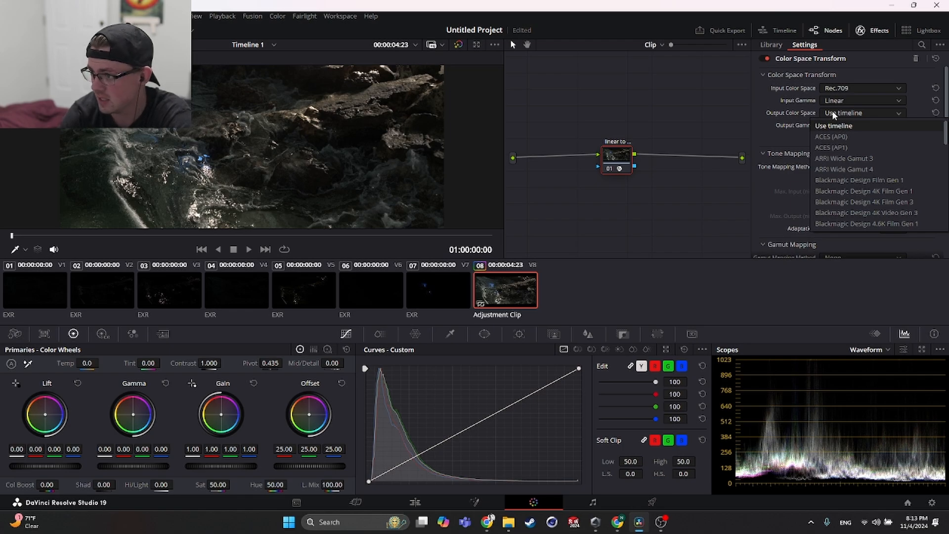
scroll(855, 189, down, 10)
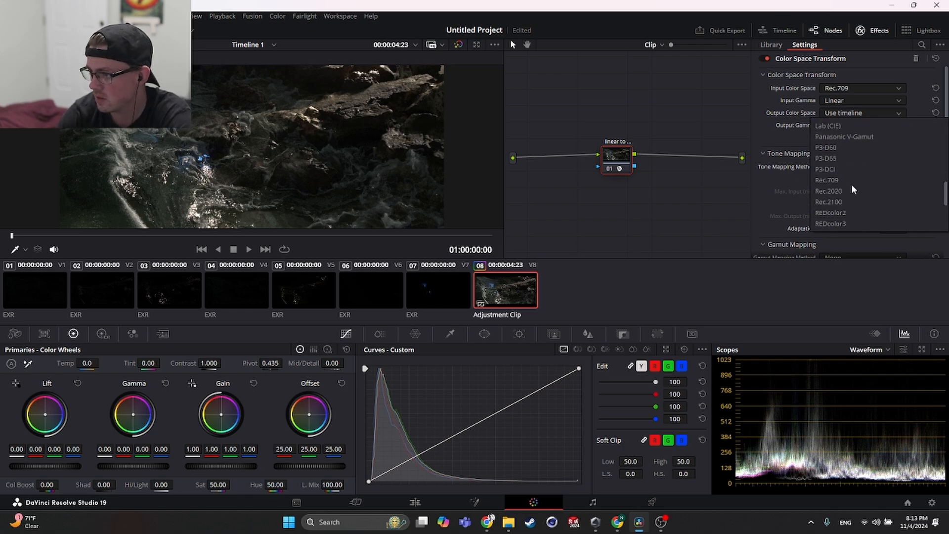
scroll(855, 190, up, 8)
scroll(865, 183, down, 10)
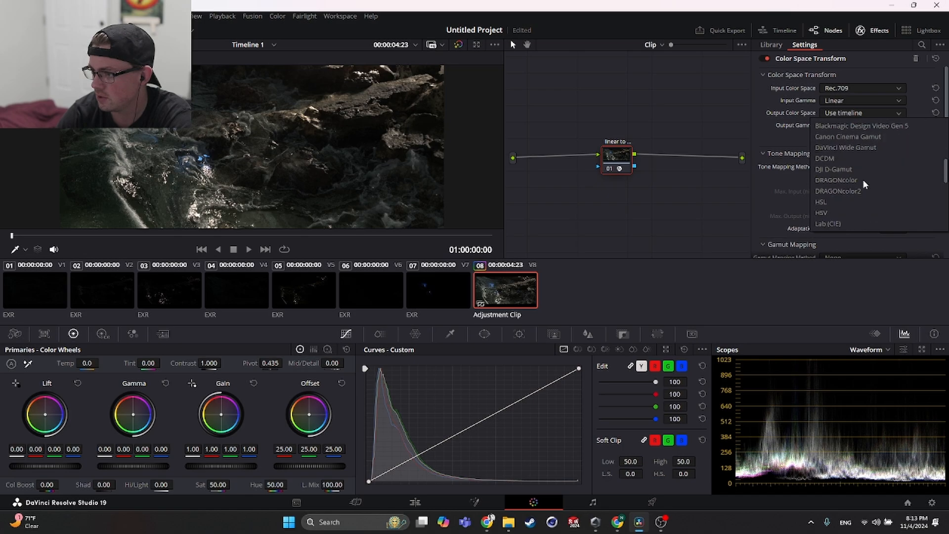
scroll(865, 183, up, 8)
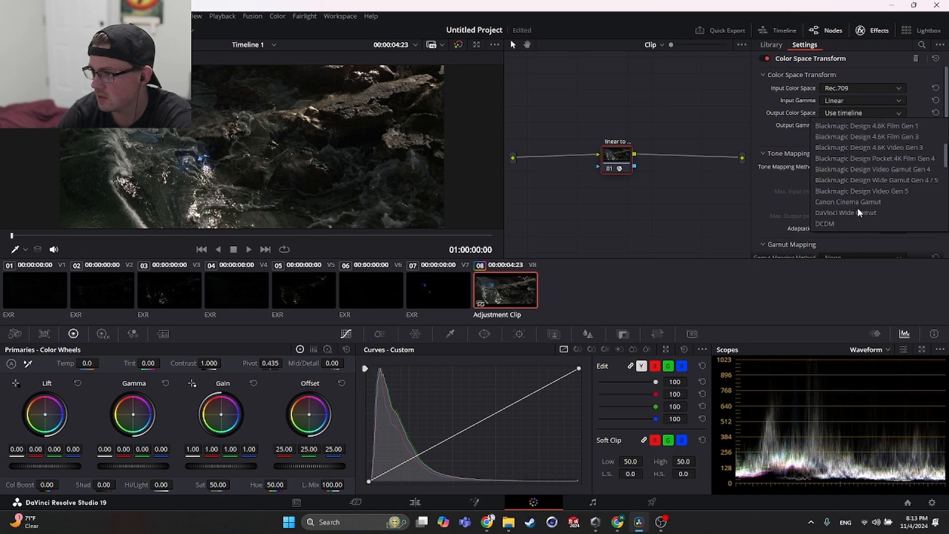
click(859, 148)
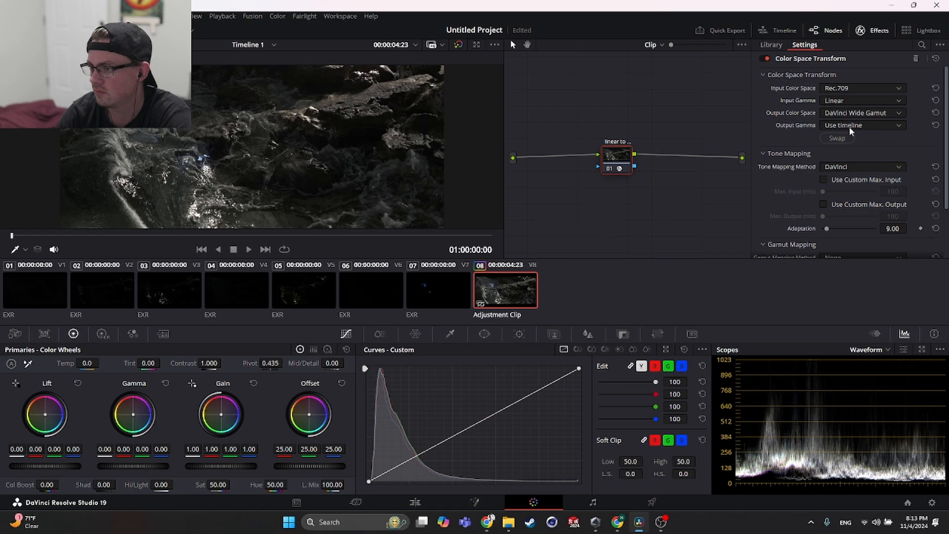
- Set the Color Space Transform's Output Gamma to DaVinci Intermediate
click(850, 129)
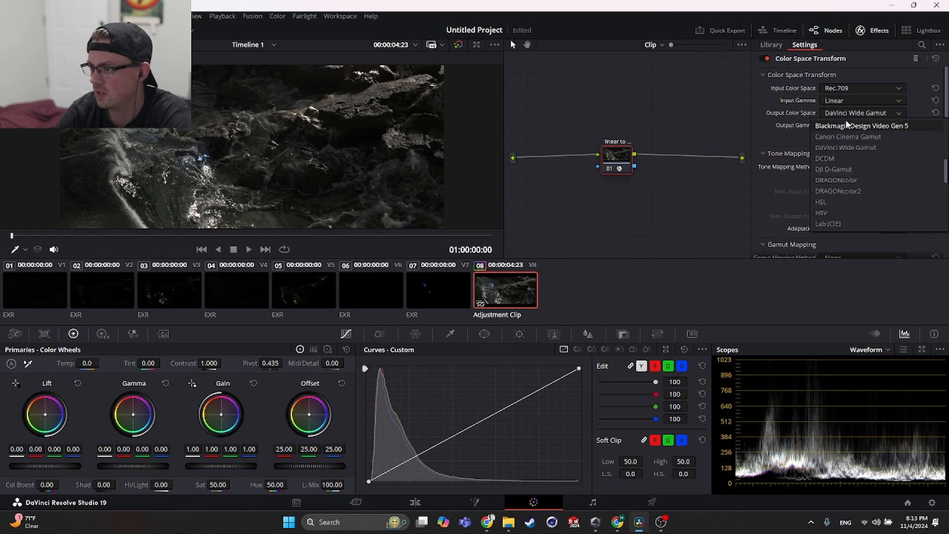
click(849, 130)
click(847, 130)
scroll(850, 143, down, 8)
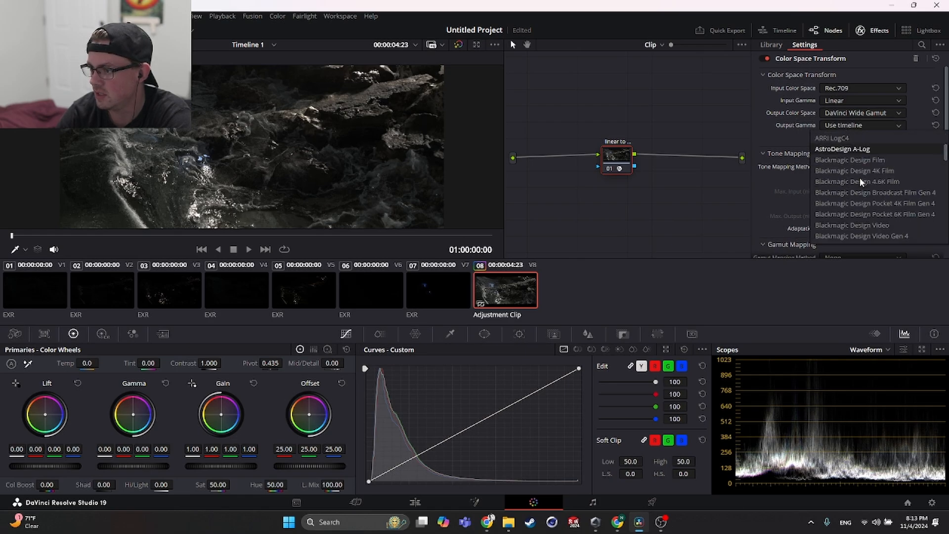
scroll(862, 183, up, 1)
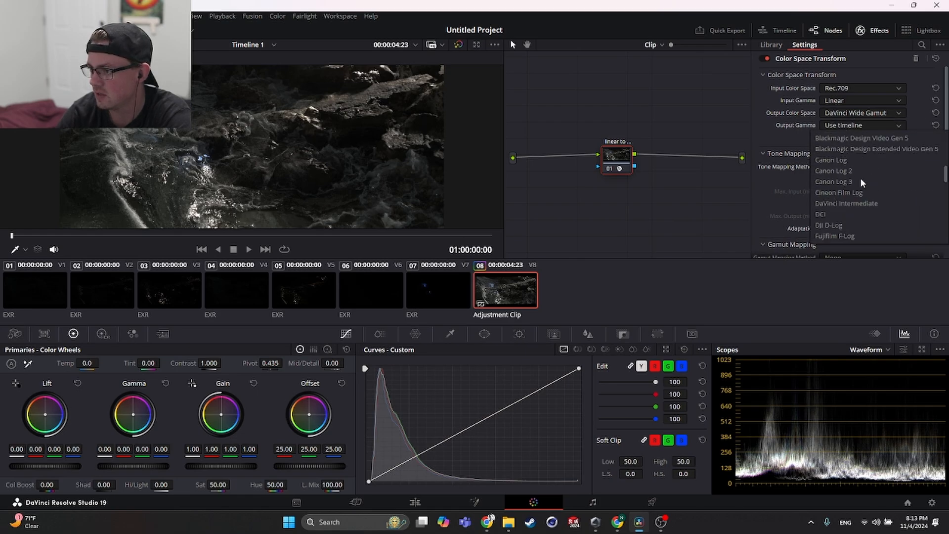
click(831, 214)
click(847, 129)
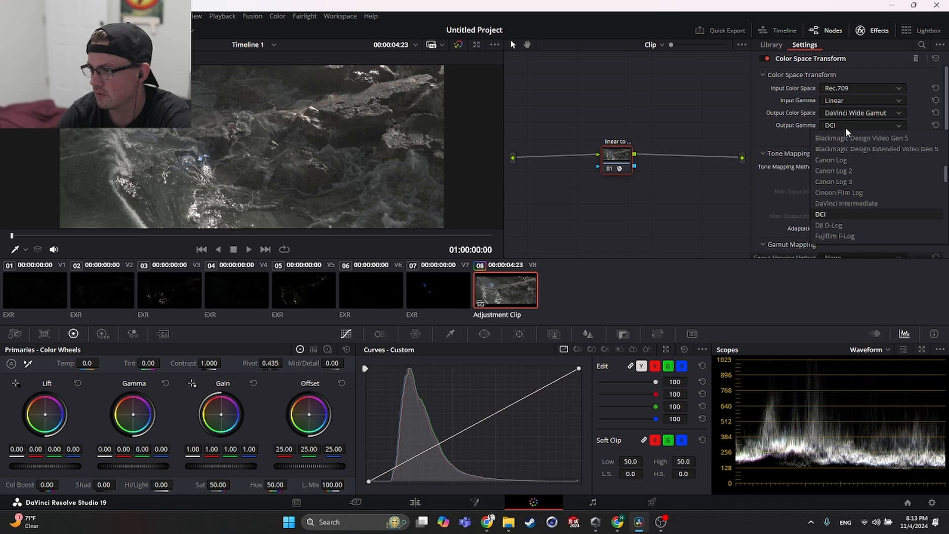
click(846, 203)
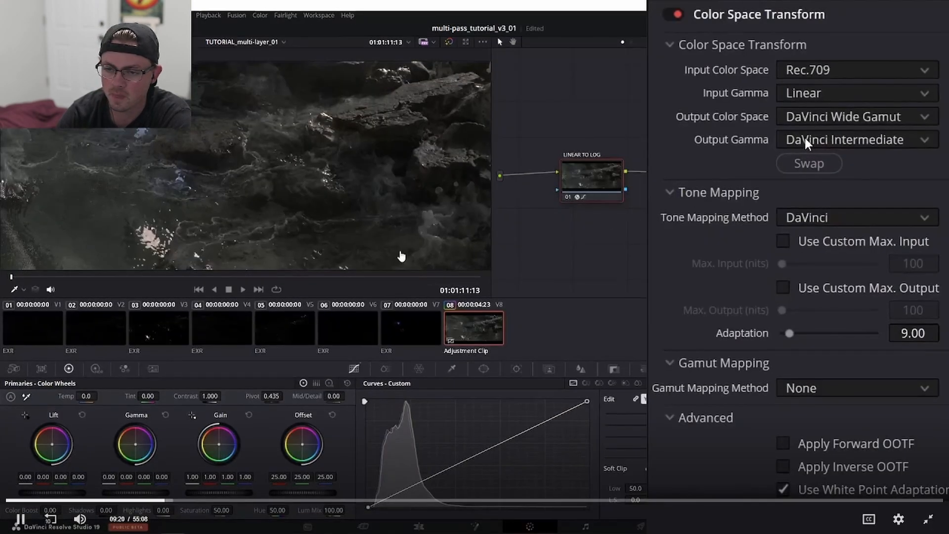
- Set the Color Space Transform's Tone Mapping Method to None, as shown in the tutorial
click(787, 216)
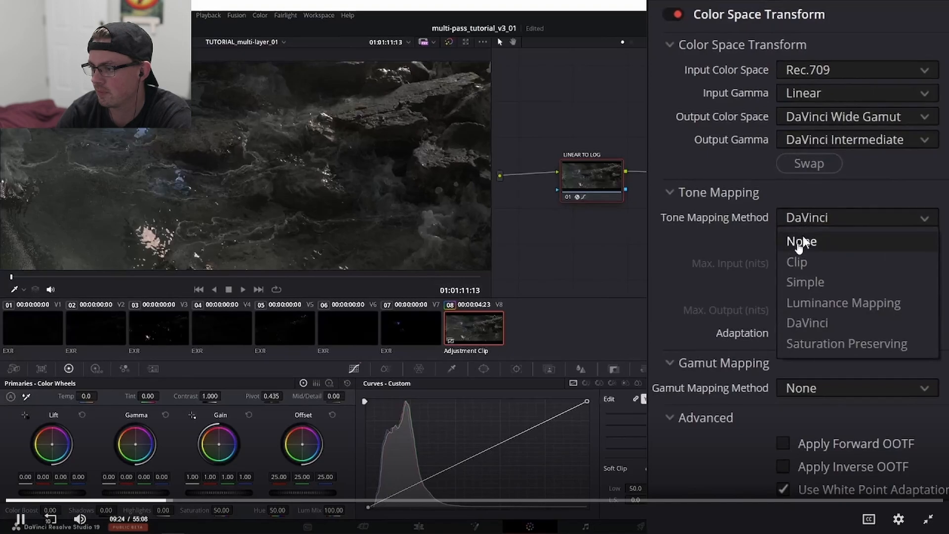
click(802, 241)
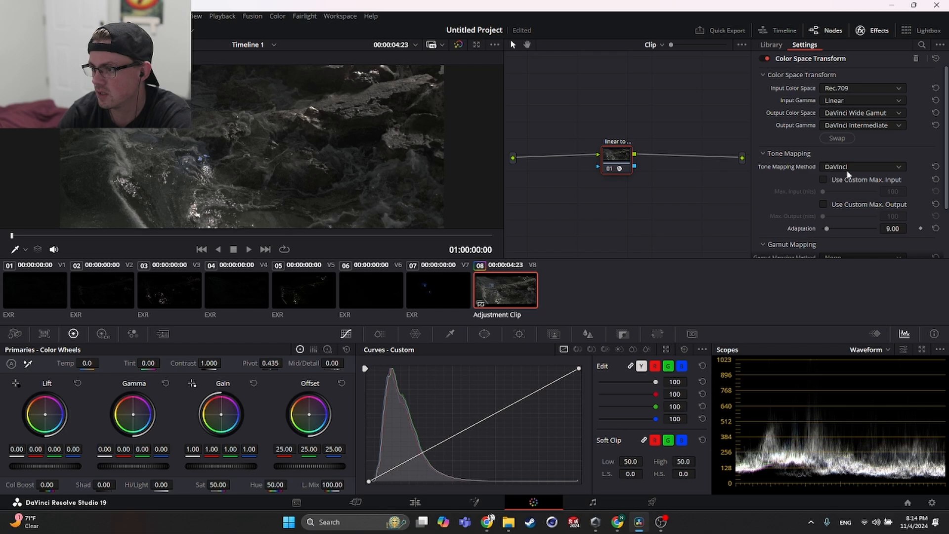
click(848, 174)
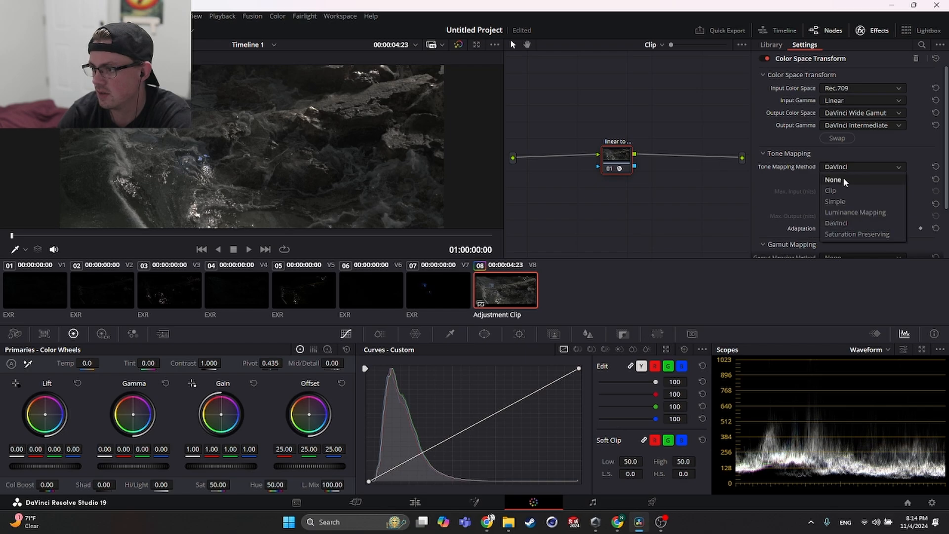
click(844, 179)
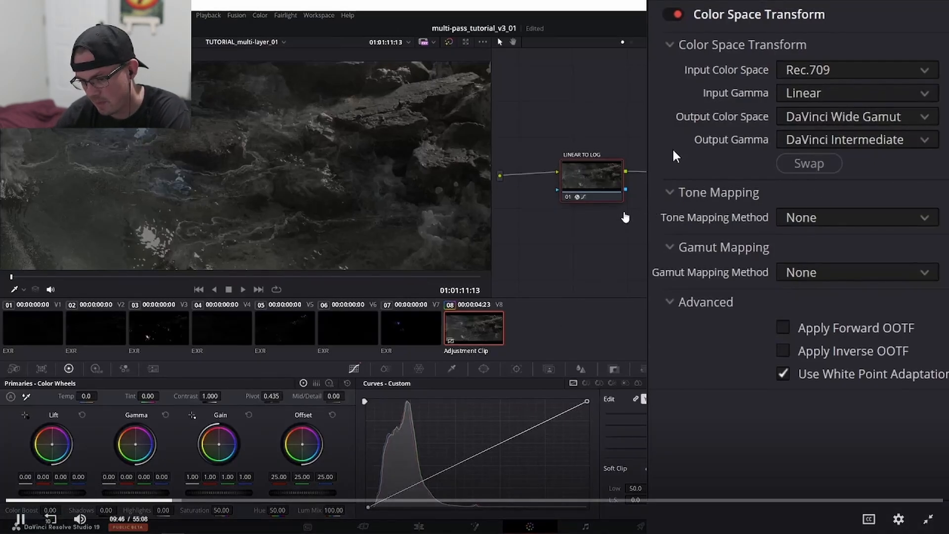
click(625, 217)
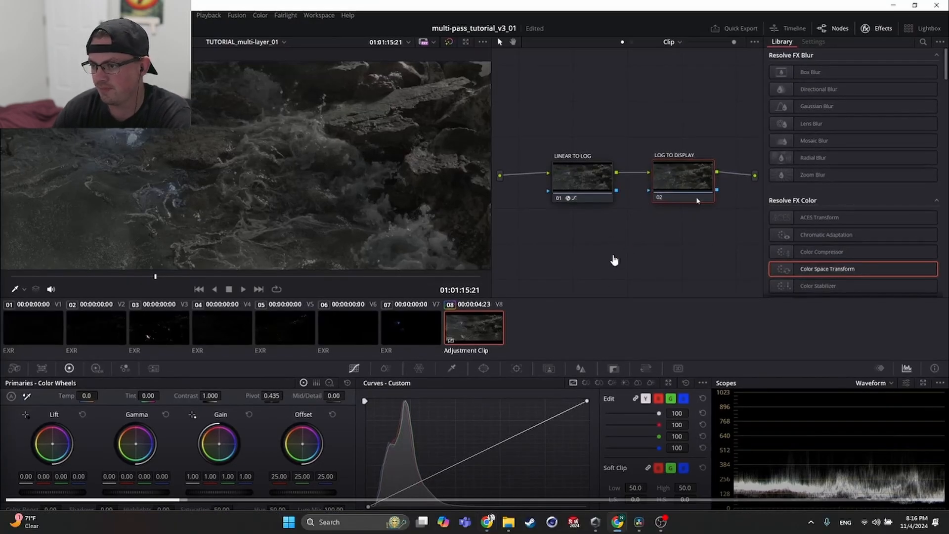
key(alt+Tab)
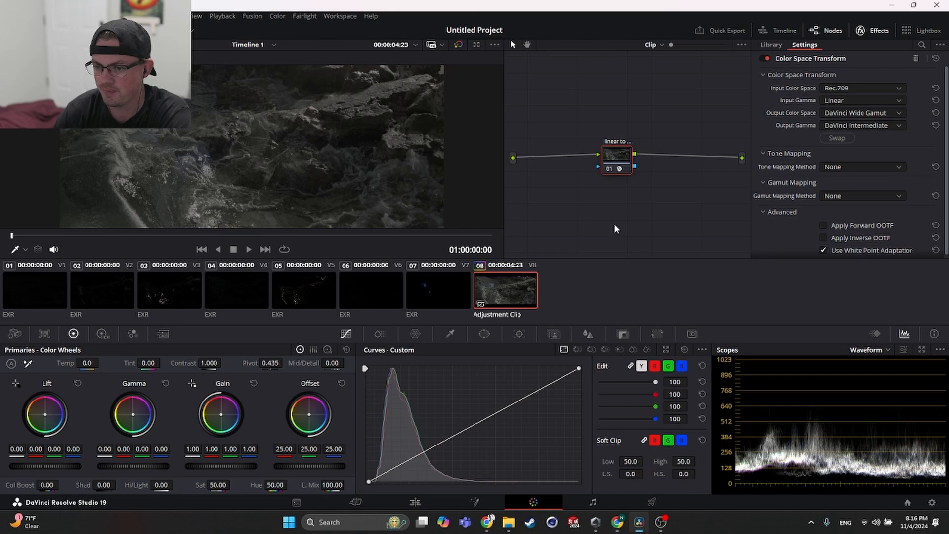
right_click(622, 154)
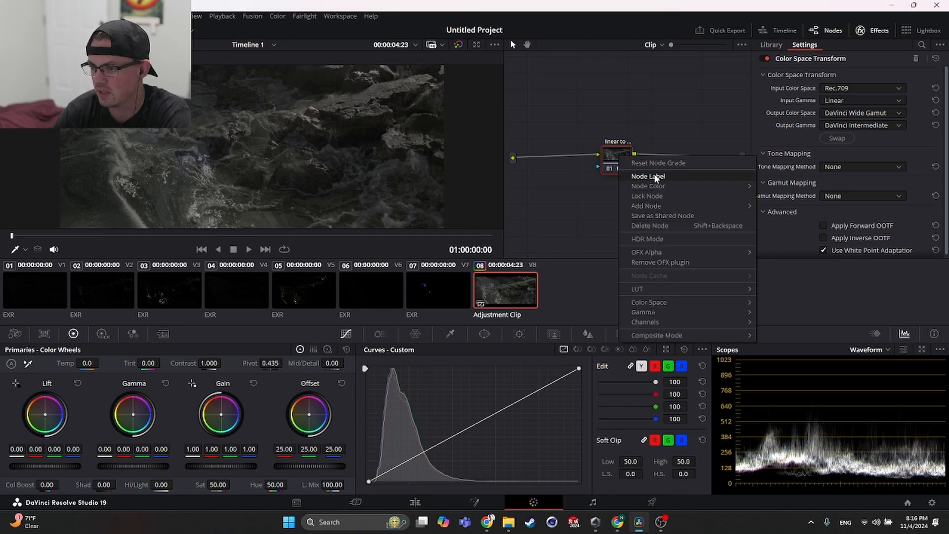
mouse_move(658, 187)
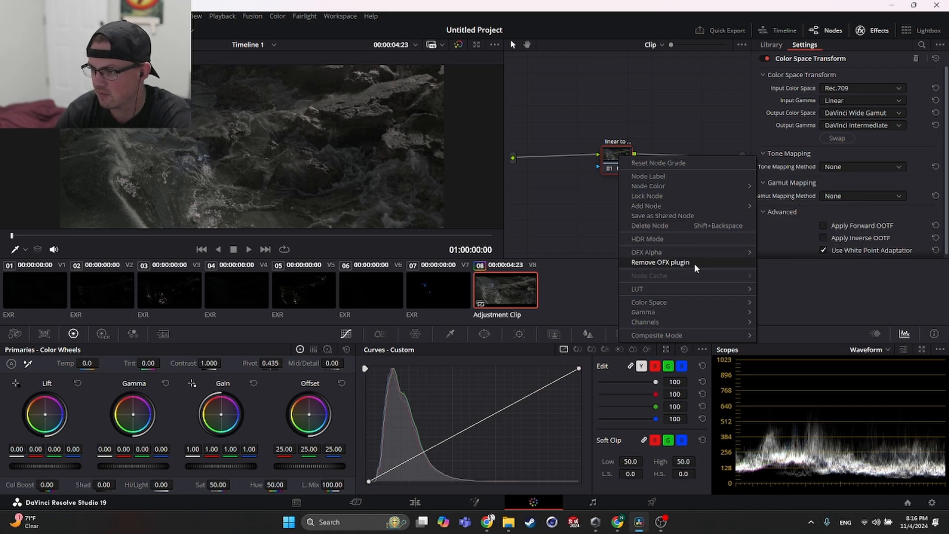
mouse_move(697, 309)
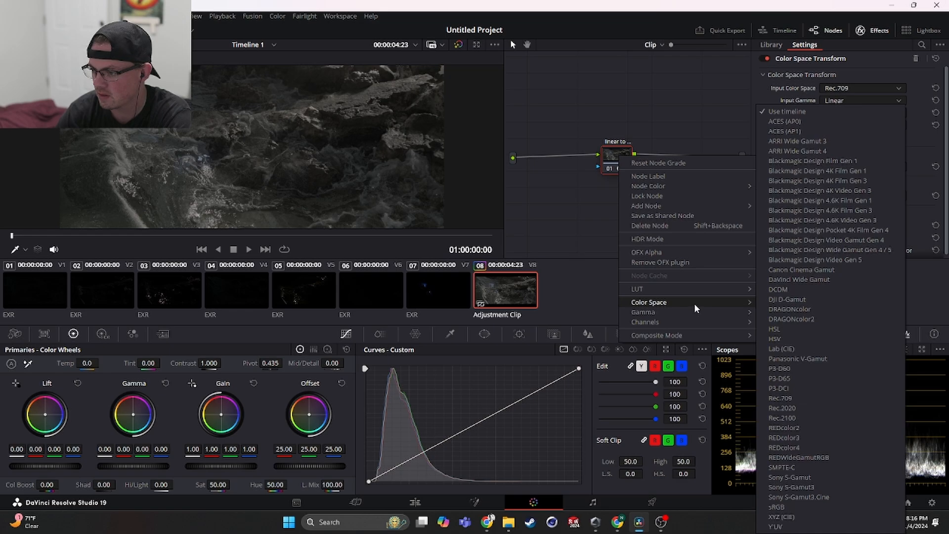
- Switch back to the tutorial video and replay the last few seconds to see how the second node is added
key(alt+Tab)
key(alt+Tab)
key(alt+Tab)
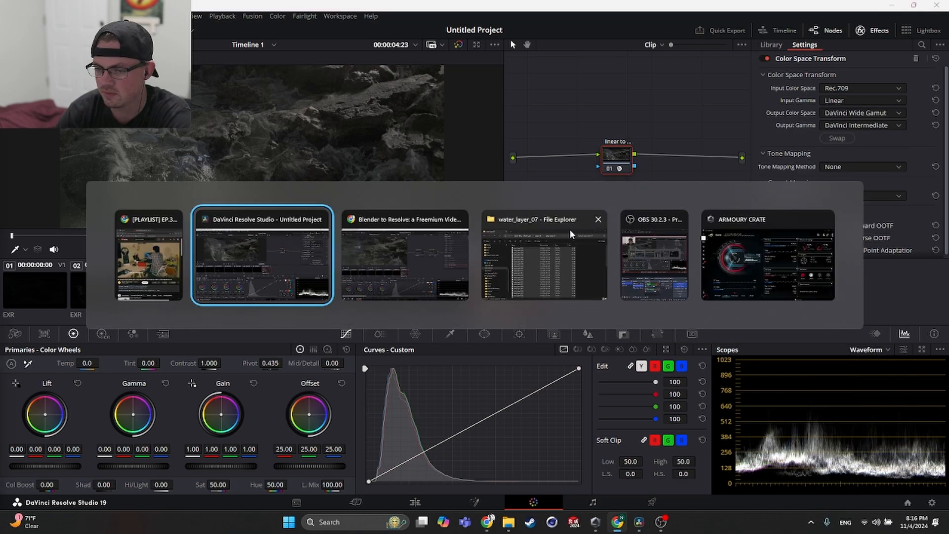
key(alt+Tab)
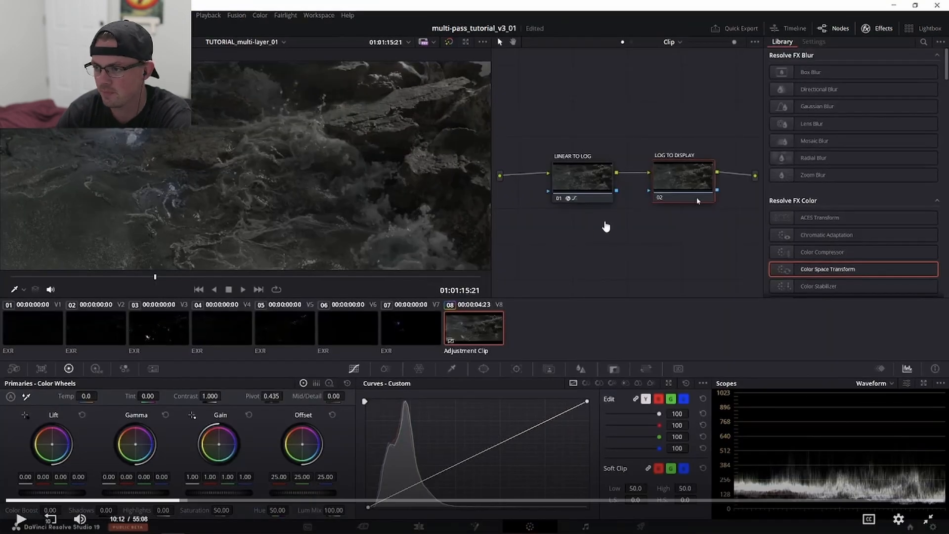
click(19, 519)
click(59, 518)
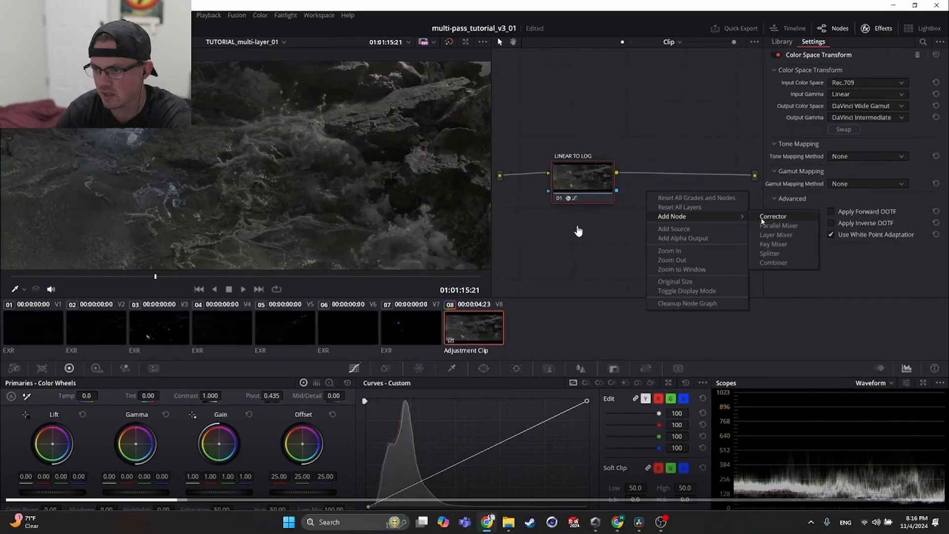
- Compare the Add Node options of the linear-to-log node in DaVinci Resolve with those shown in the tutorial
key(alt+Tab)
right_click(617, 154)
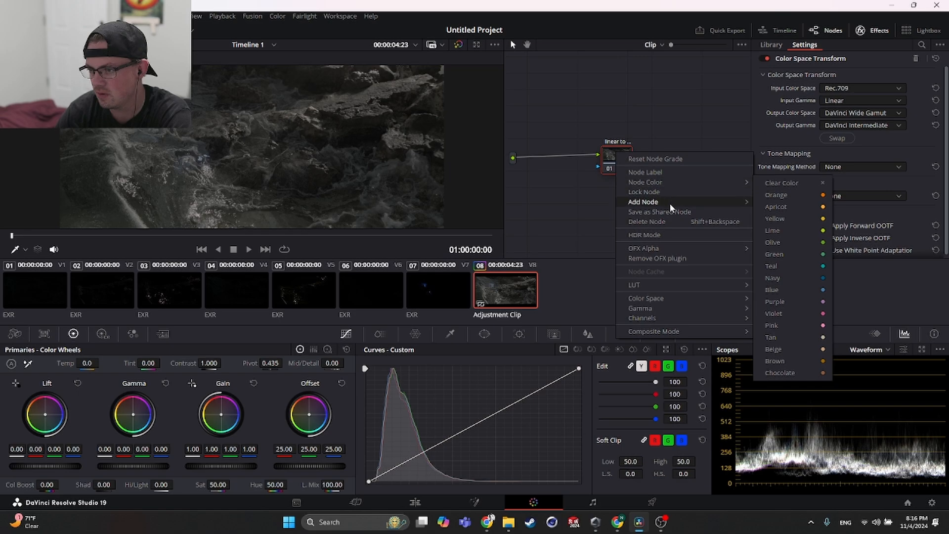
mouse_move(673, 203)
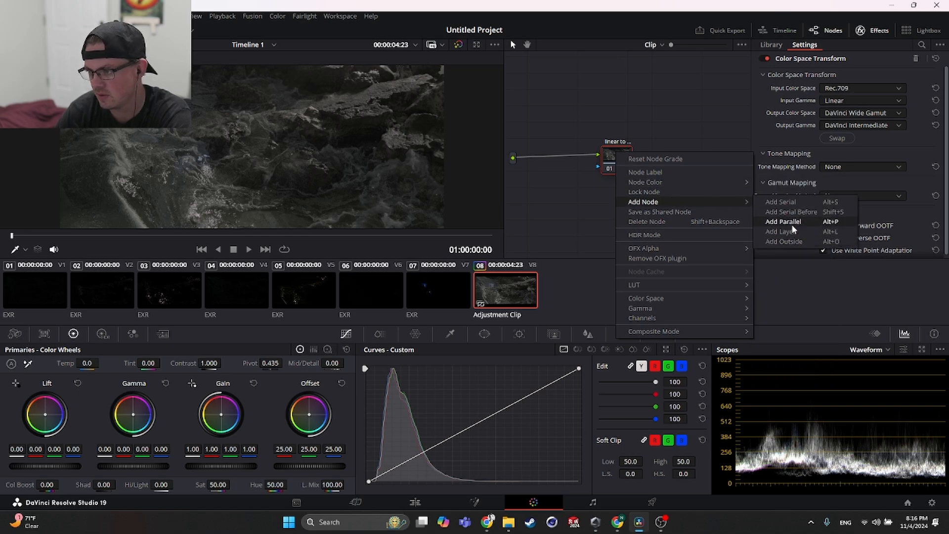
key(alt+Tab)
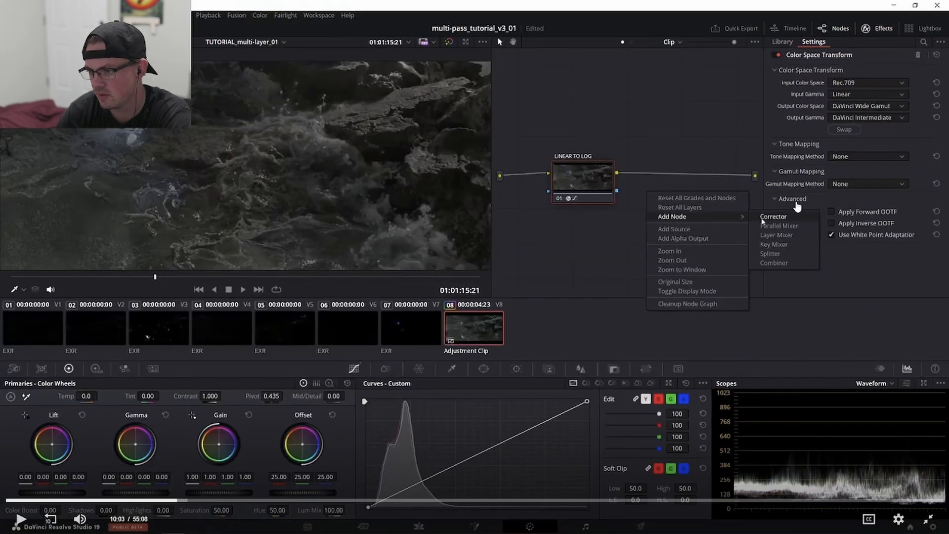
key(alt+Tab)
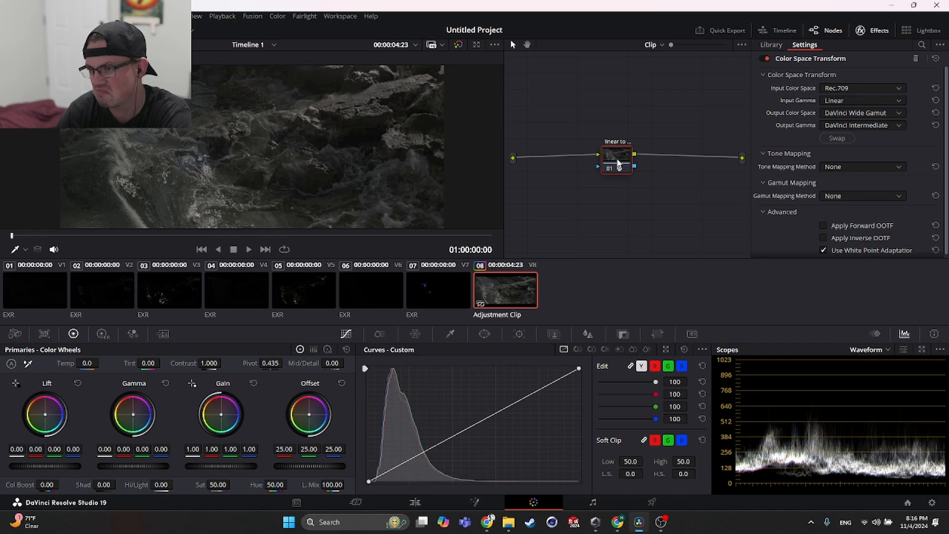
right_click(618, 163)
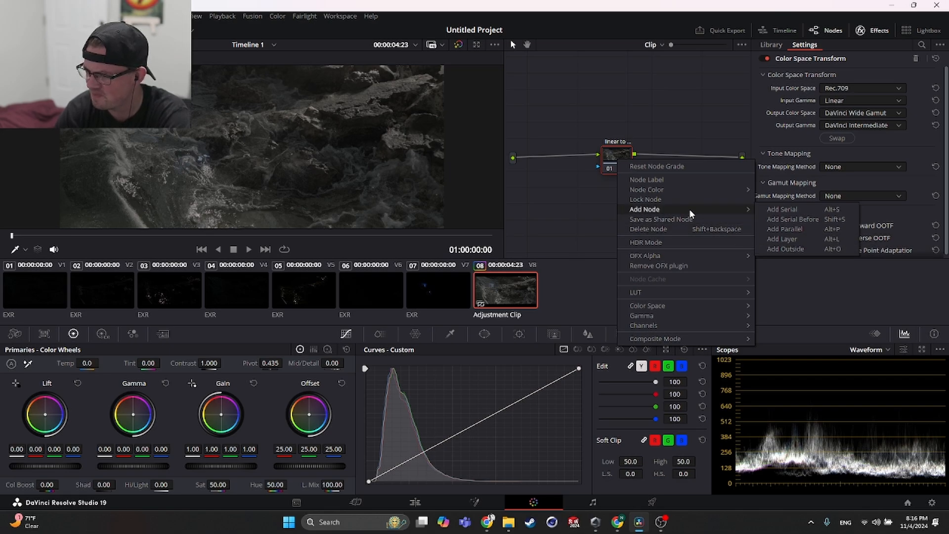
mouse_move(657, 257)
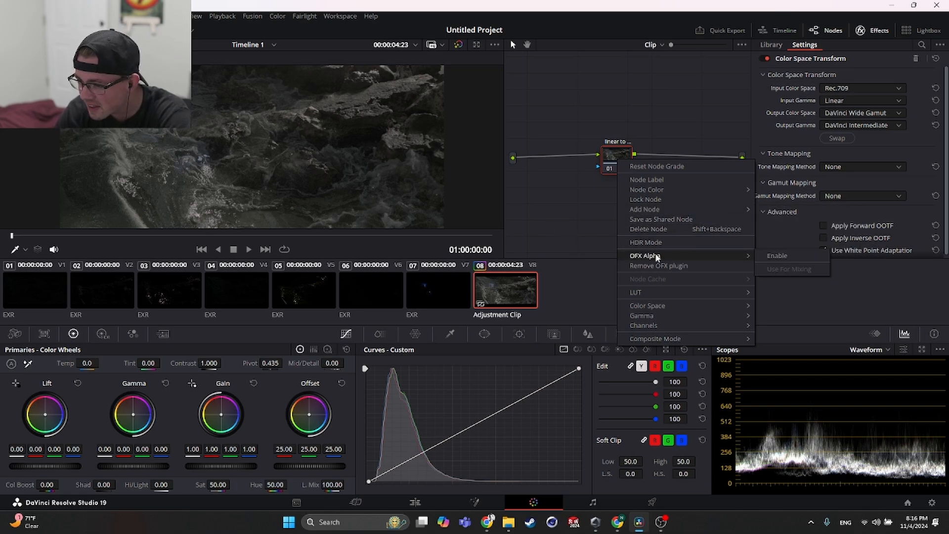
mouse_move(670, 309)
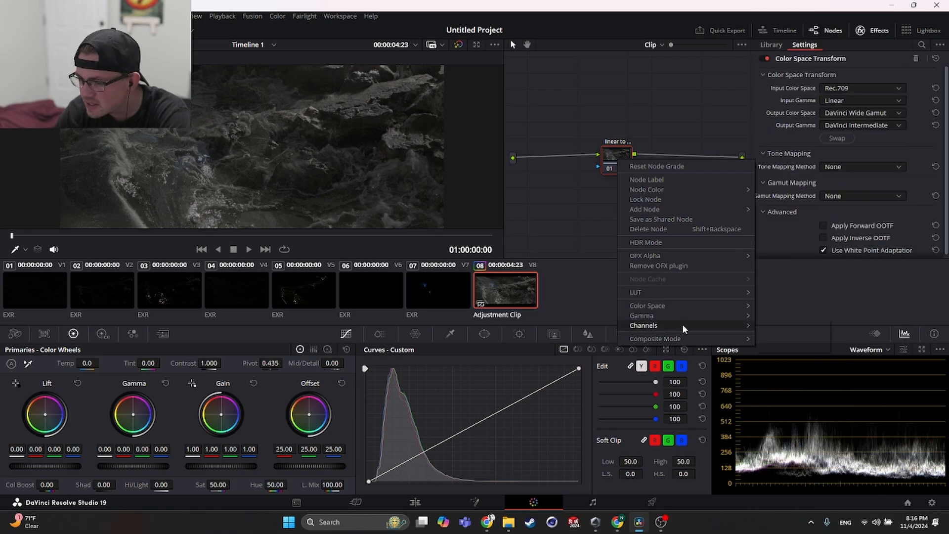
mouse_move(671, 341)
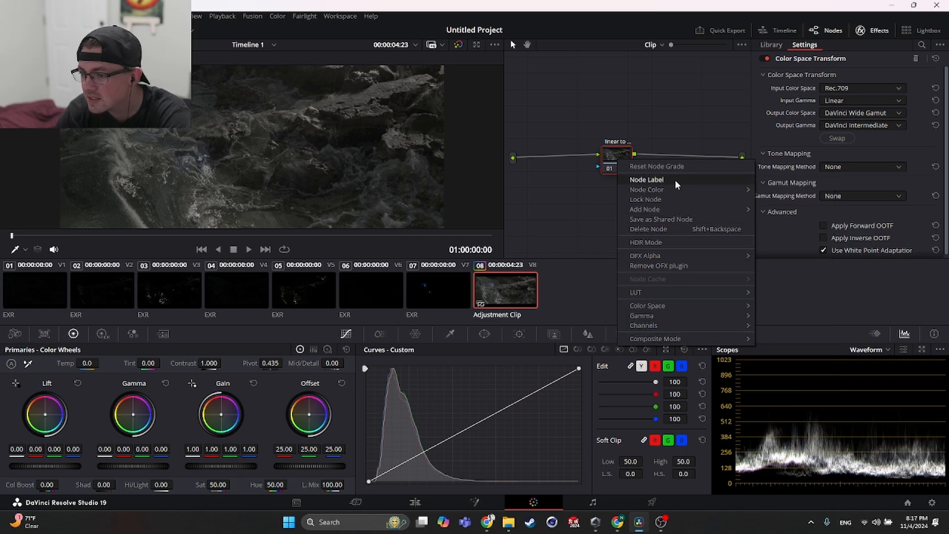
click(556, 204)
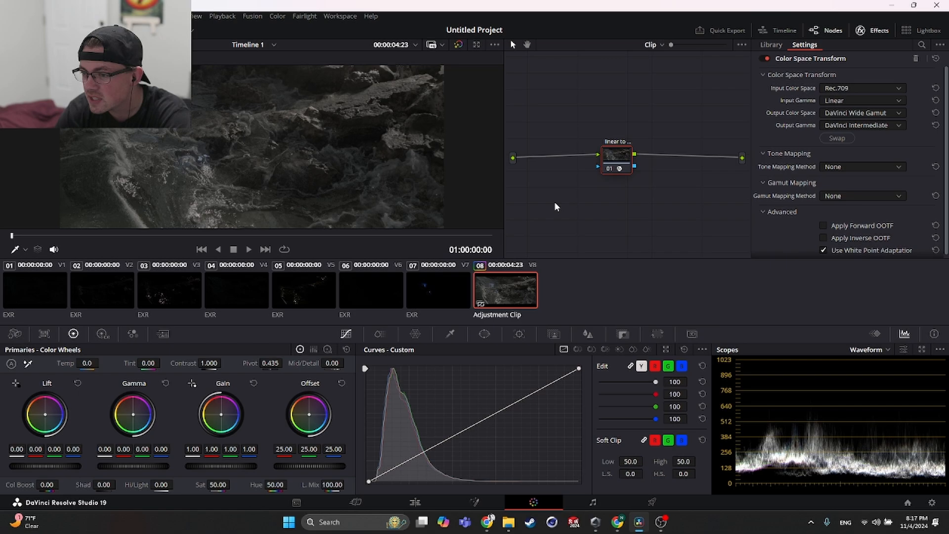
right_click(618, 166)
click(627, 209)
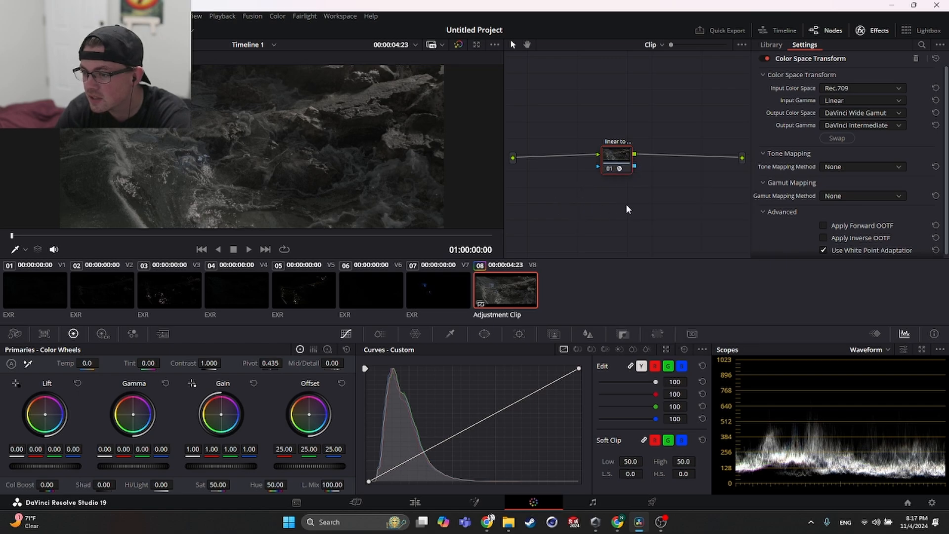
right_click(669, 203)
mouse_move(717, 227)
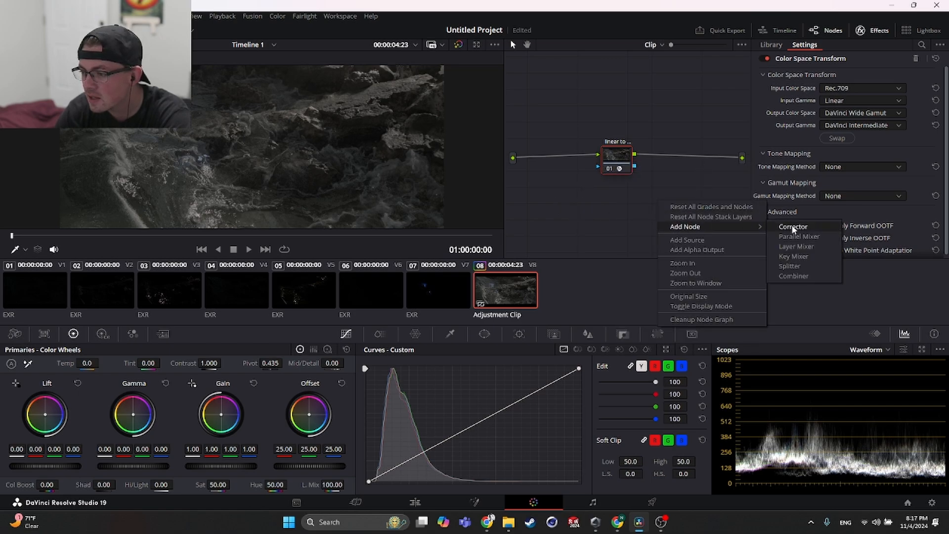
click(607, 179)
right_click(620, 154)
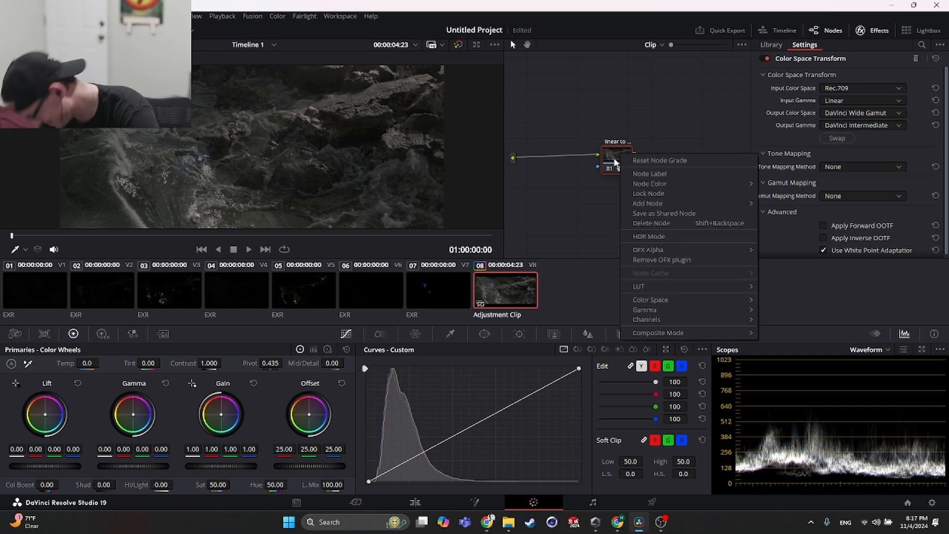
click(622, 159)
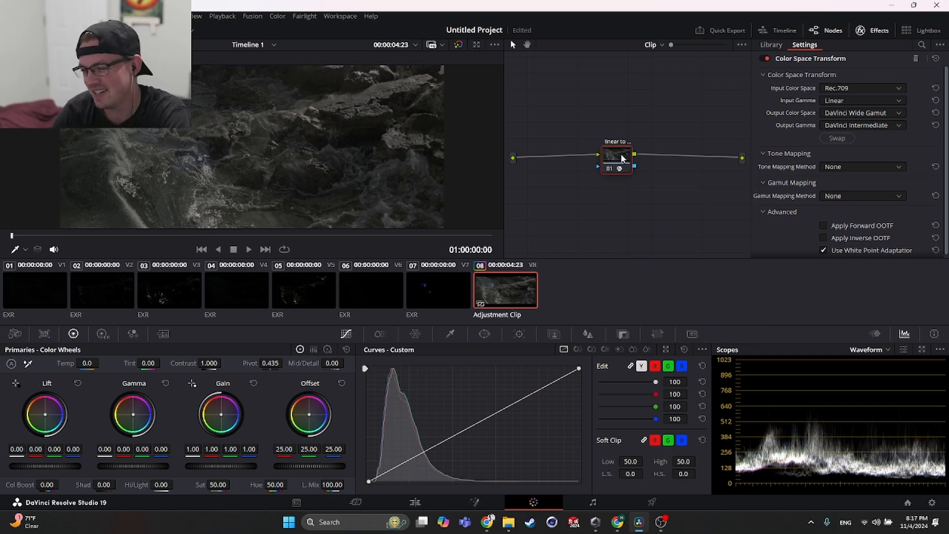
right_click(615, 155)
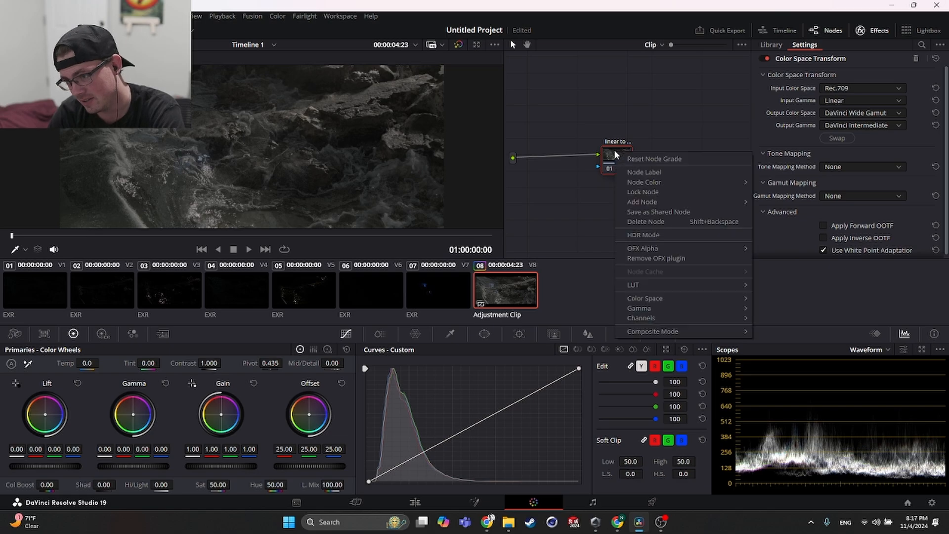
click(582, 201)
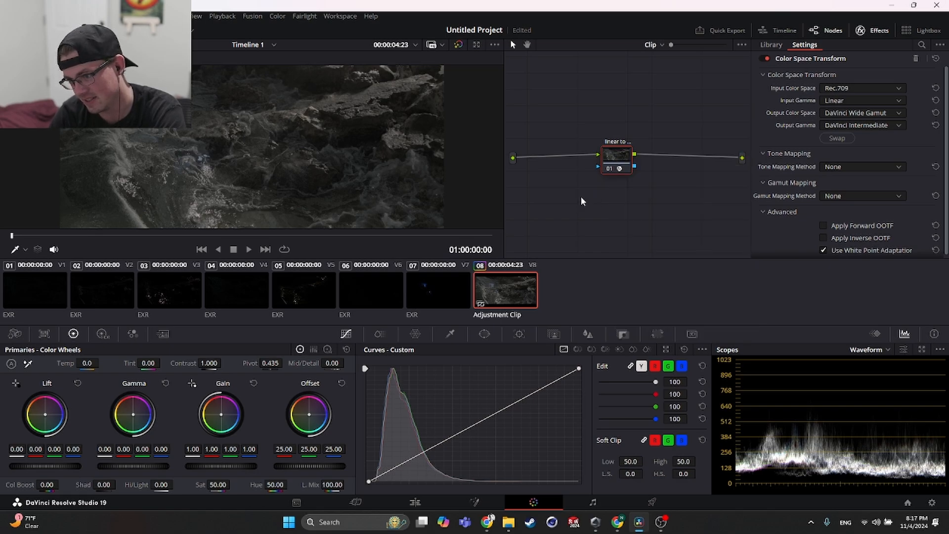
- Add a Corrector node and insert it into the connection between the linear-to-log node and the output
right_click(695, 181)
mouse_move(722, 200)
click(831, 199)
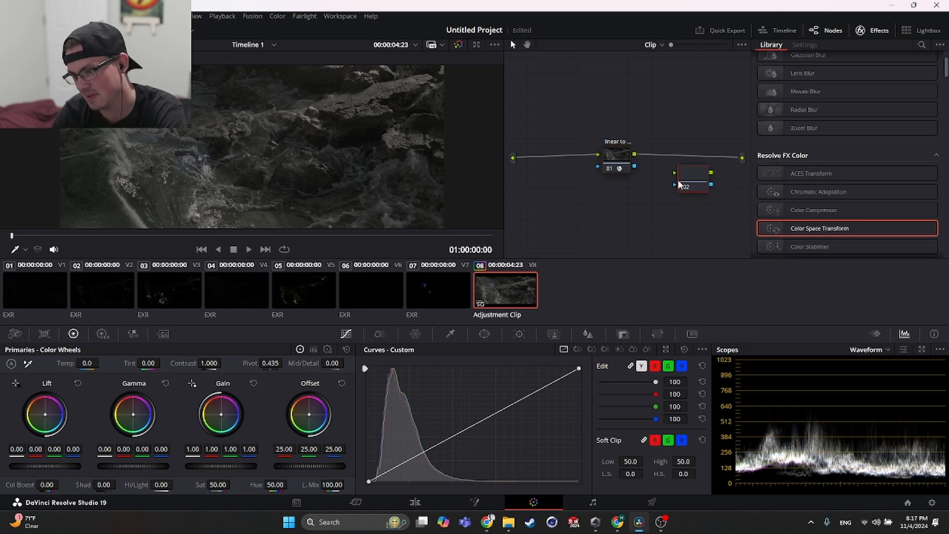
drag(679, 185, 666, 166)
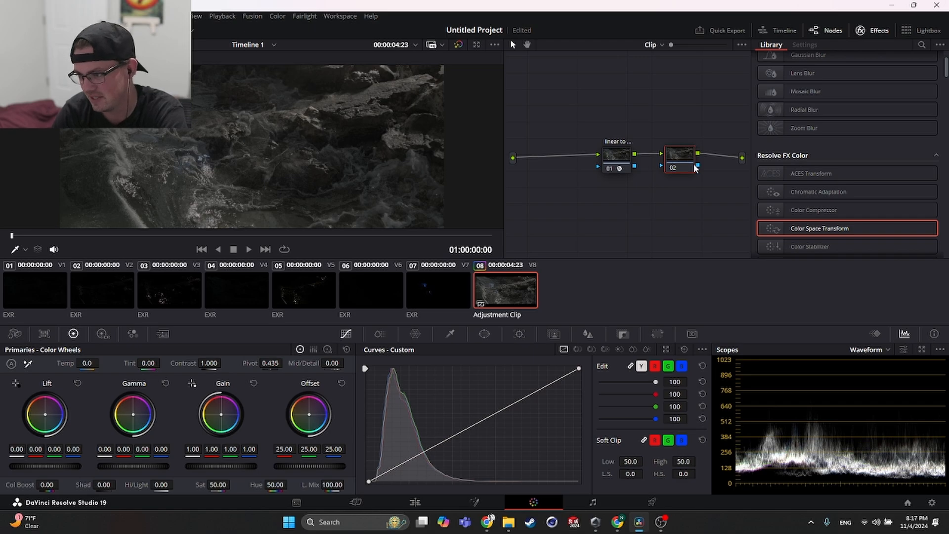
- Check the second node's name in the tutorial and label the new Corrector node "log to display"
key(alt+Tab)
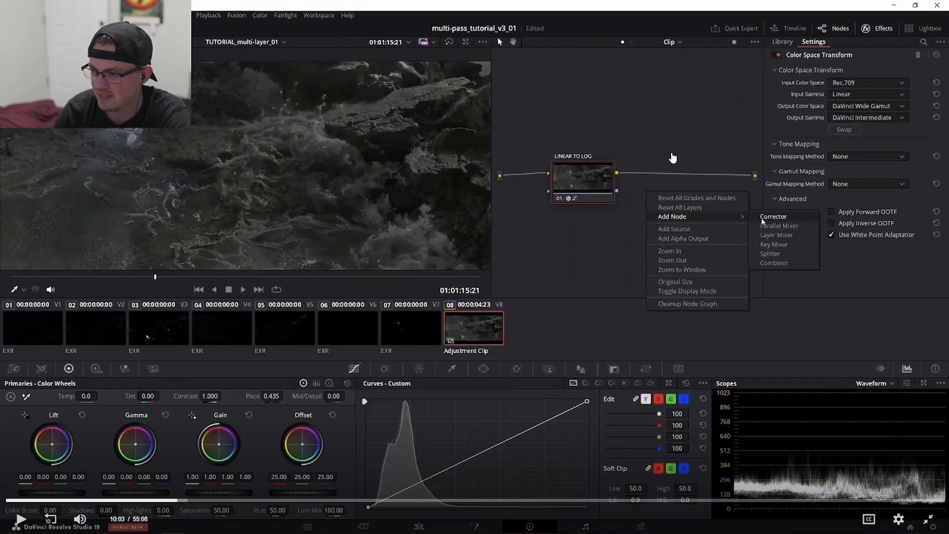
click(607, 234)
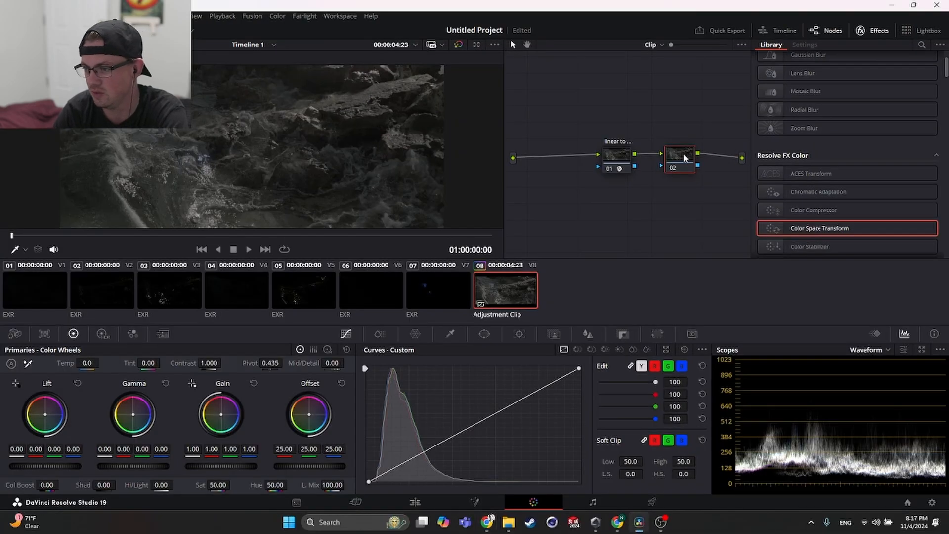
right_click(683, 153)
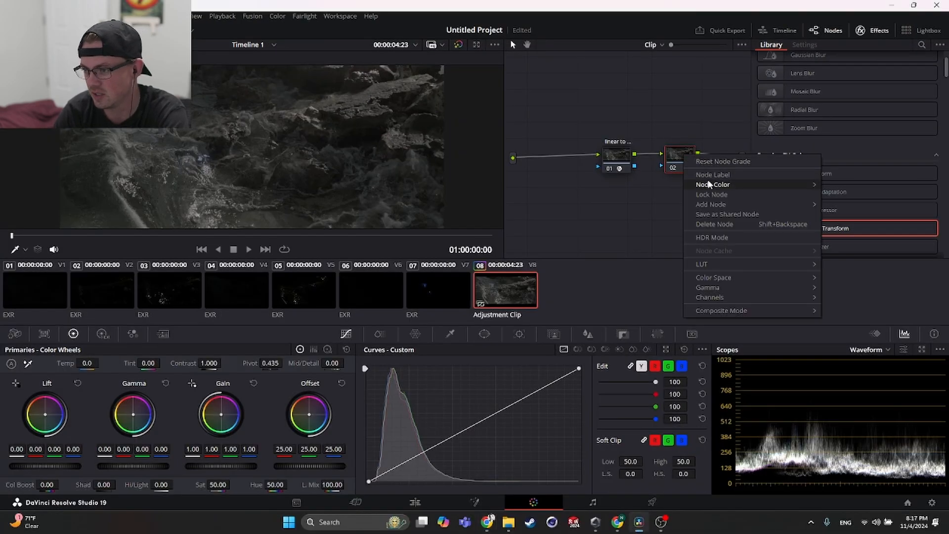
click(717, 171)
text(log to d)
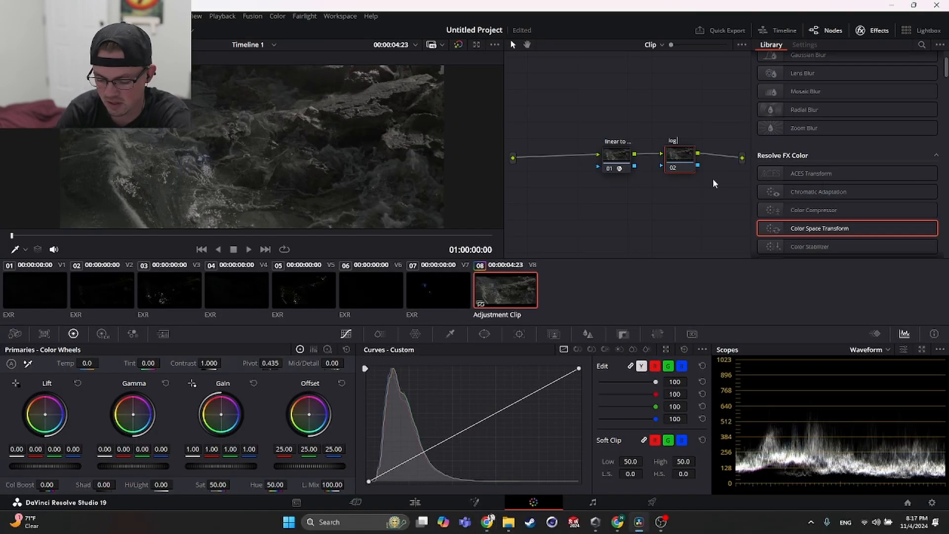
text(isplay)
key(Return)
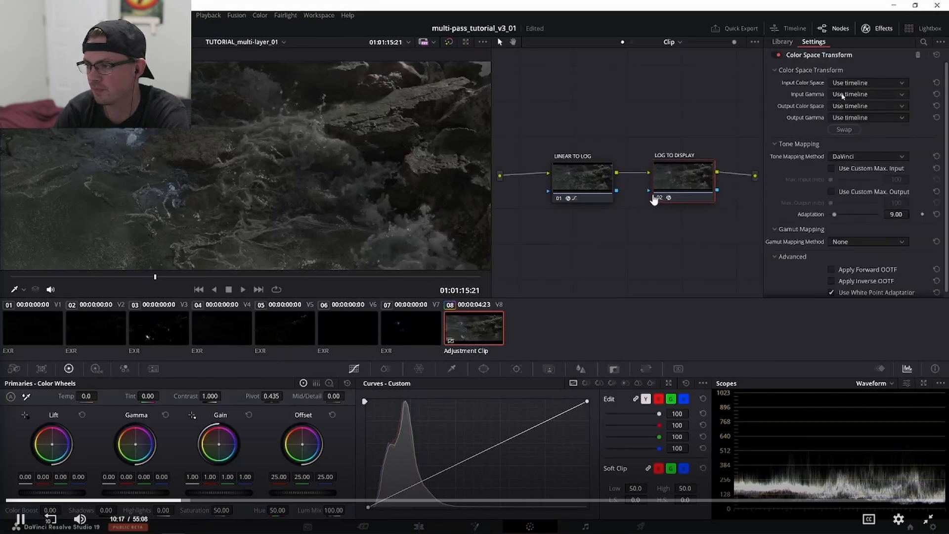
- Pause the tutorial at the Color Space Transform settings of the log-to-display node
click(681, 198)
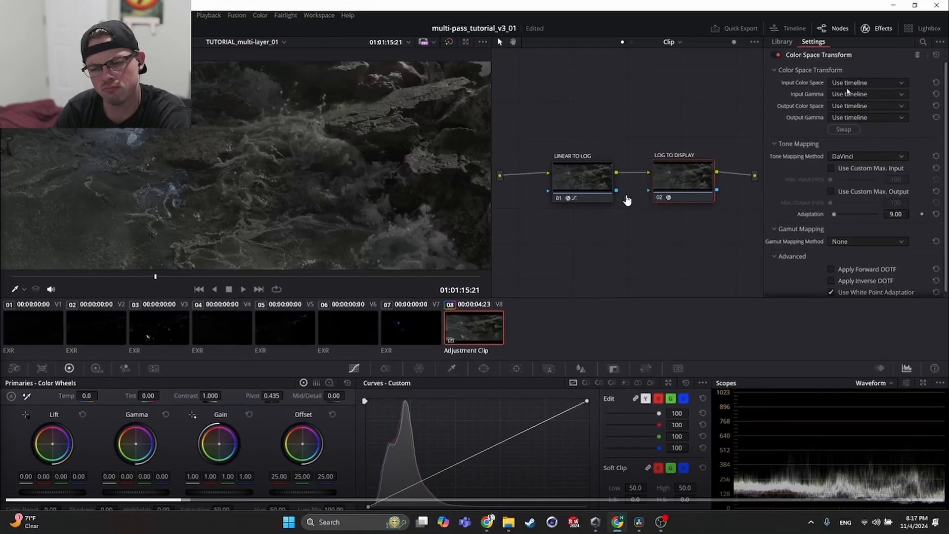
- Switch to DaVinci Resolve and apply the Color Space Transform effect to the log-to-display node
key(alt+Tab)
key(alt+Tab)
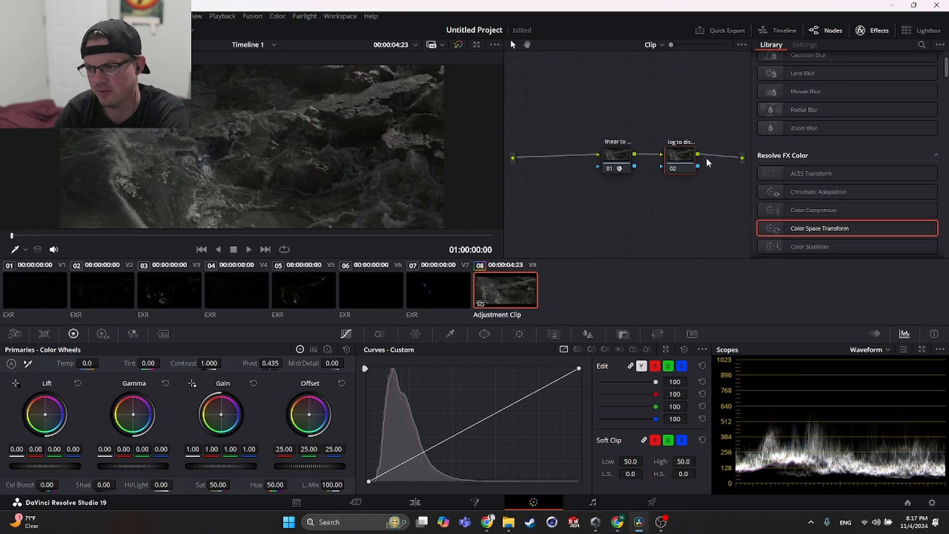
drag(805, 228, 682, 162)
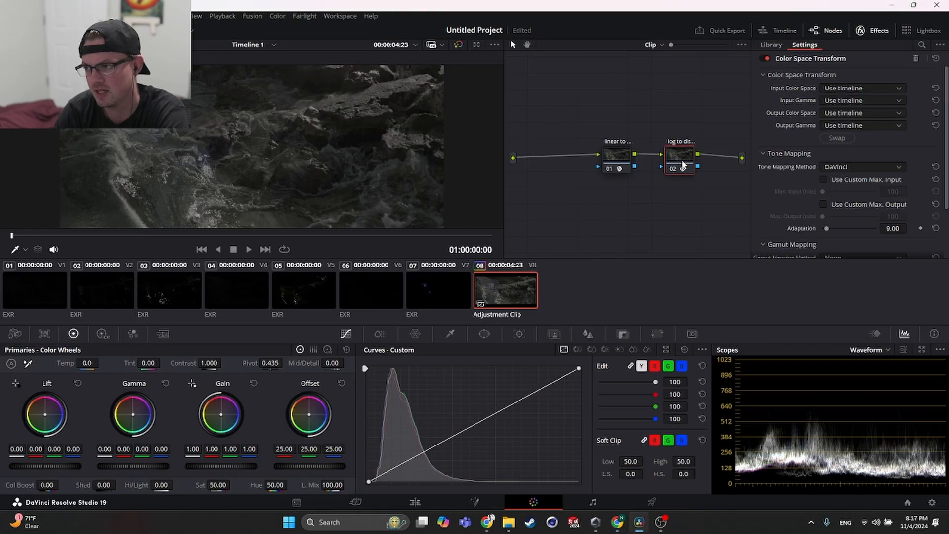
- Return to the tutorial and play it up to the log-to-display node's input color space and gamma settings
key(alt+Tab)
key(alt+Tab)
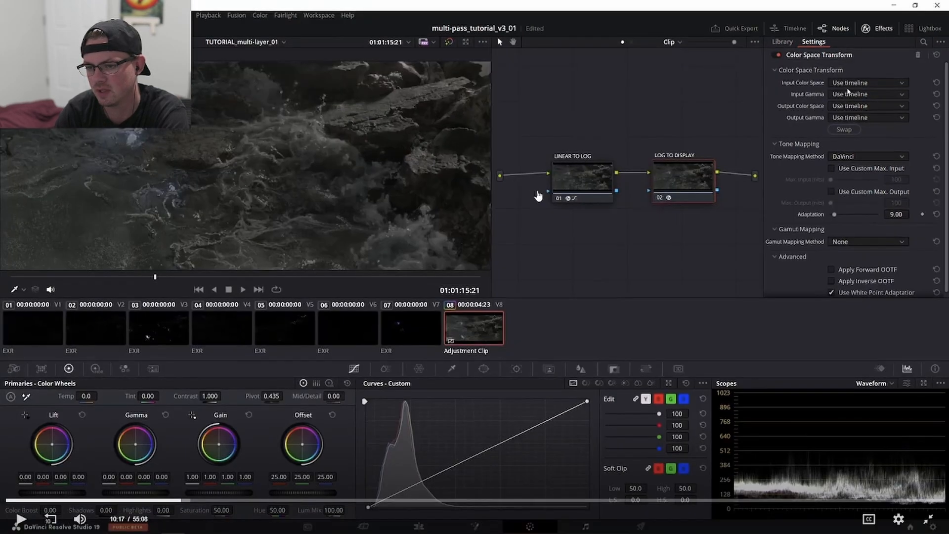
click(532, 191)
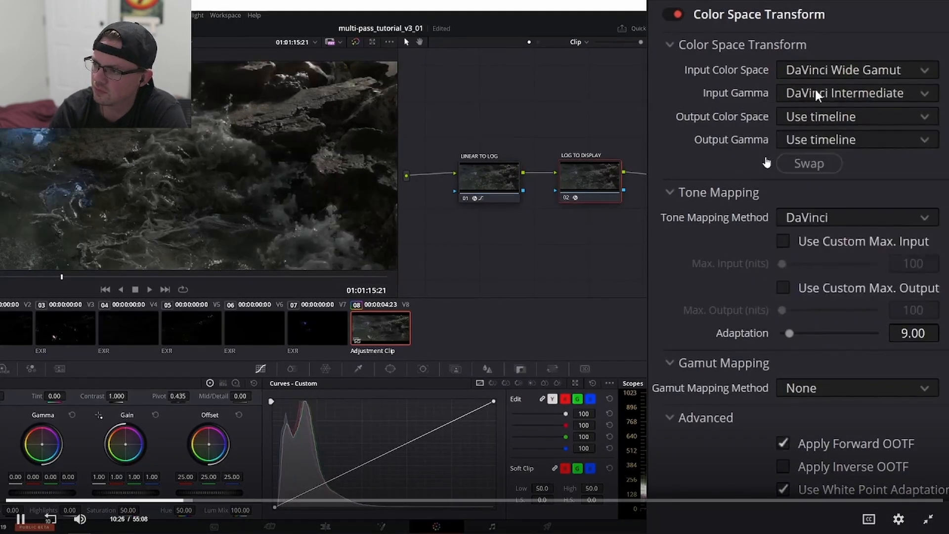
click(766, 162)
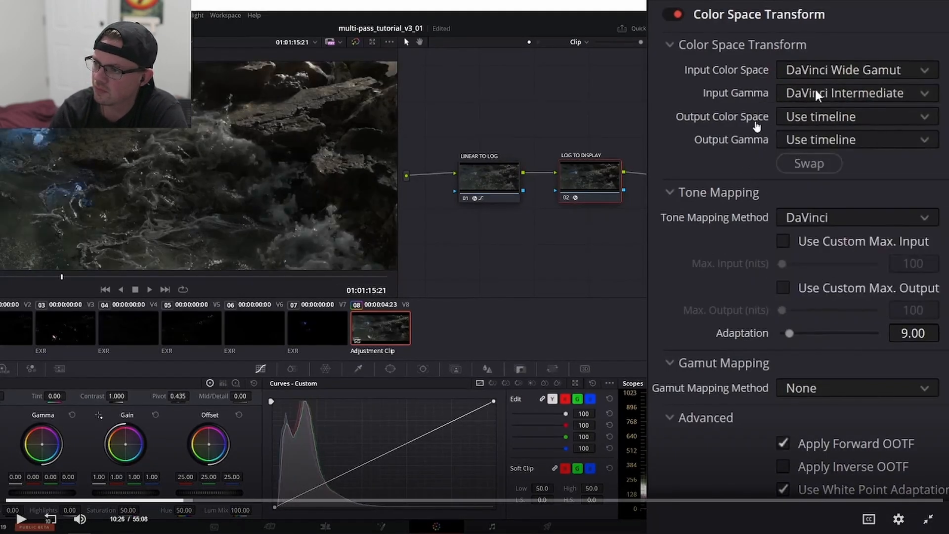
- Switch to DaVinci Resolve, review the linear-to-log node's Color Space Transform settings and move that node farther from the log-to-display node
key(super+Tab)
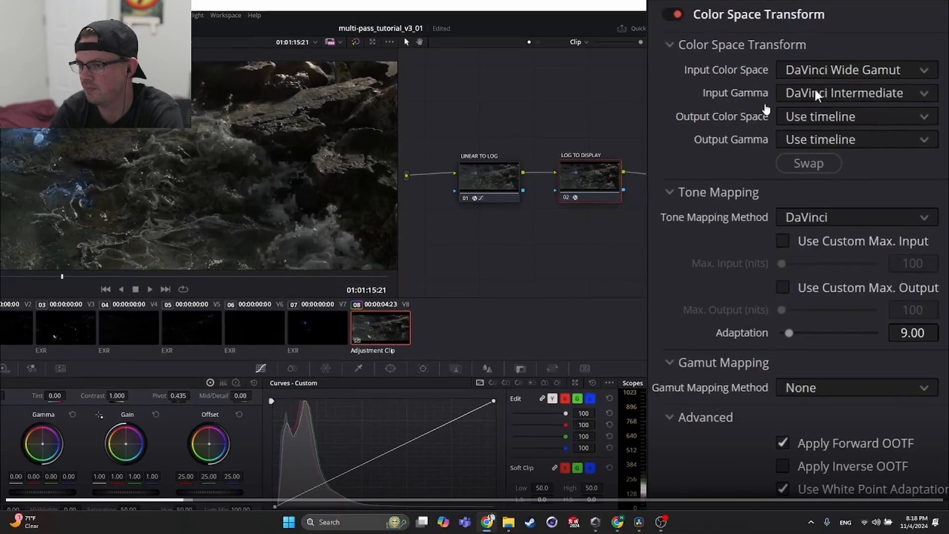
key(alt+Tab)
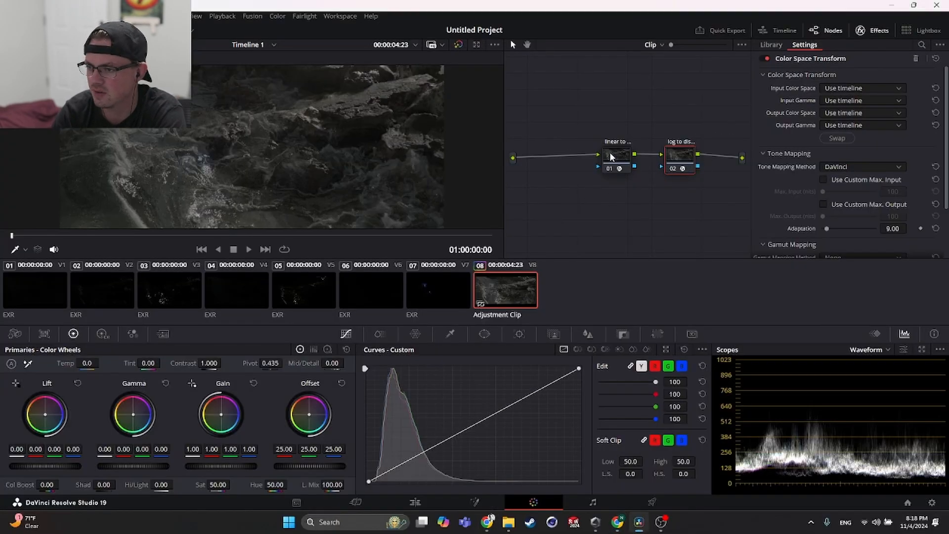
click(611, 157)
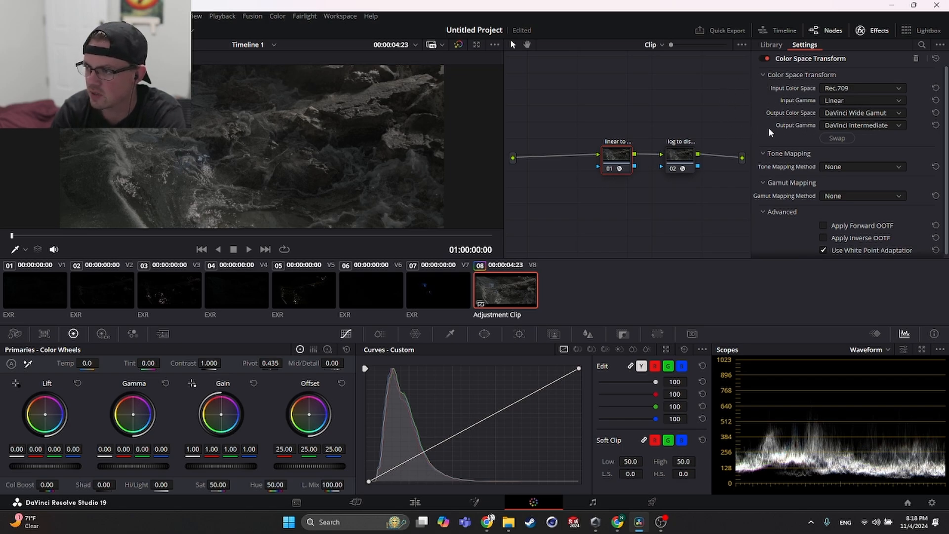
drag(623, 156, 589, 140)
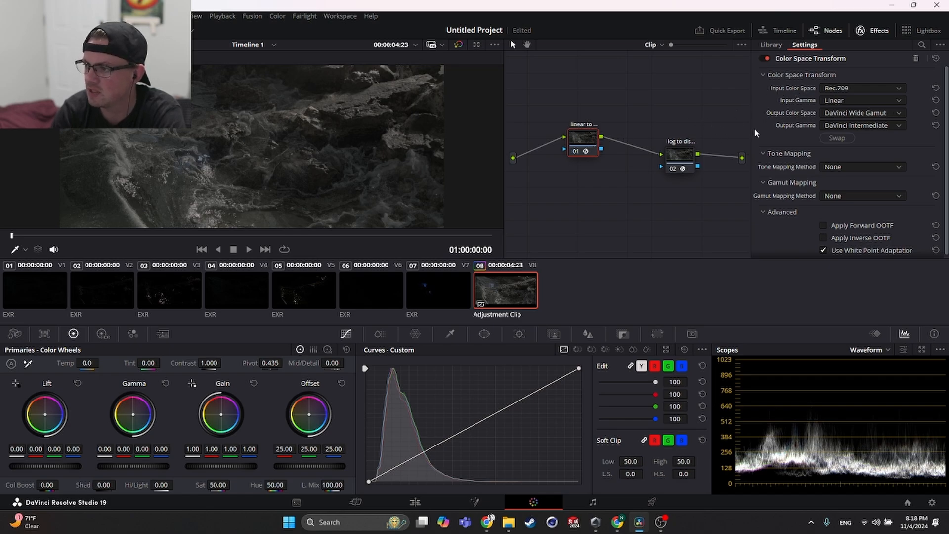
- Set the log-to-display node's Input Color Space to DaVinci Wide Gamut
click(681, 154)
click(860, 88)
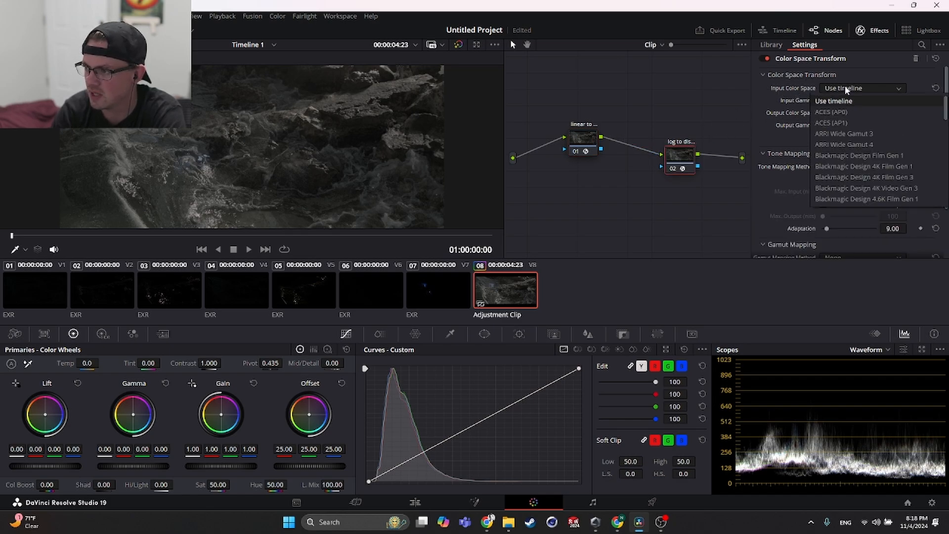
scroll(854, 126, up, 3)
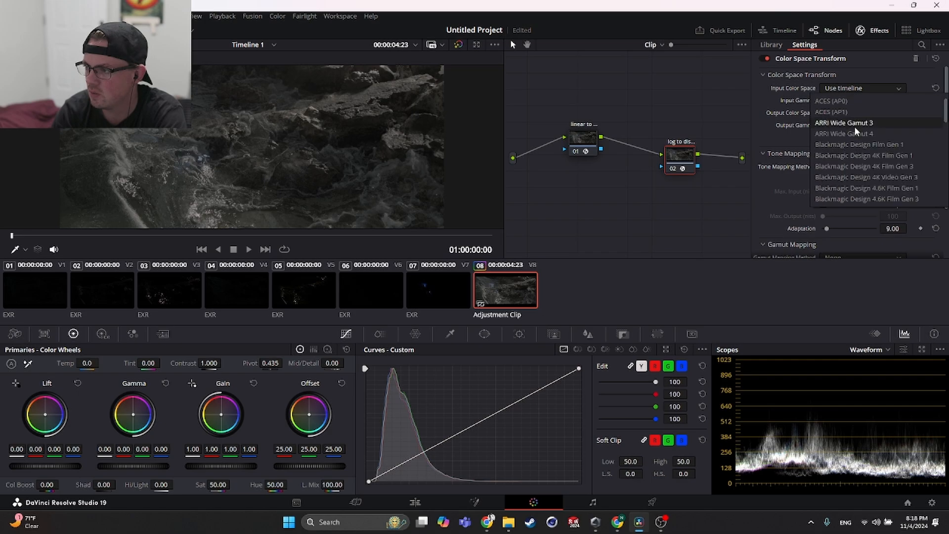
scroll(859, 130, down, 8)
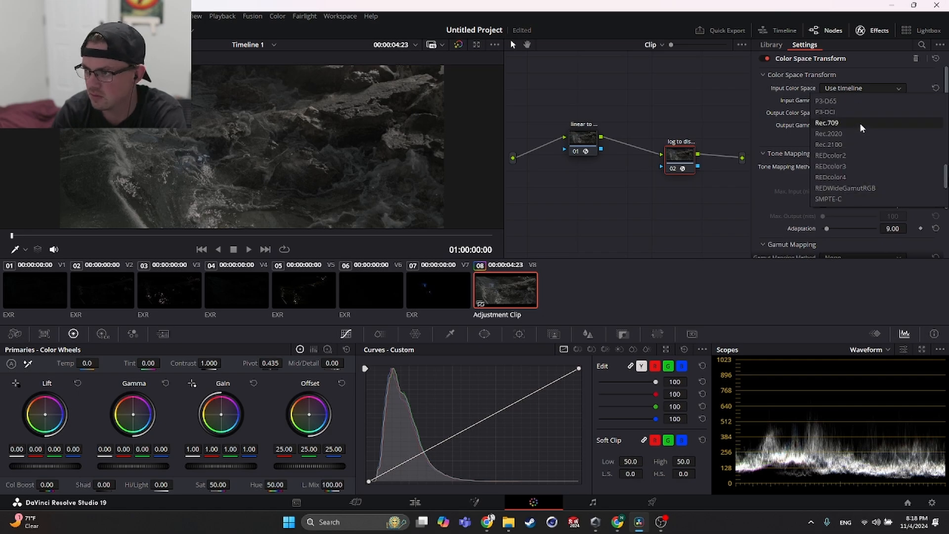
key(Escape)
click(837, 89)
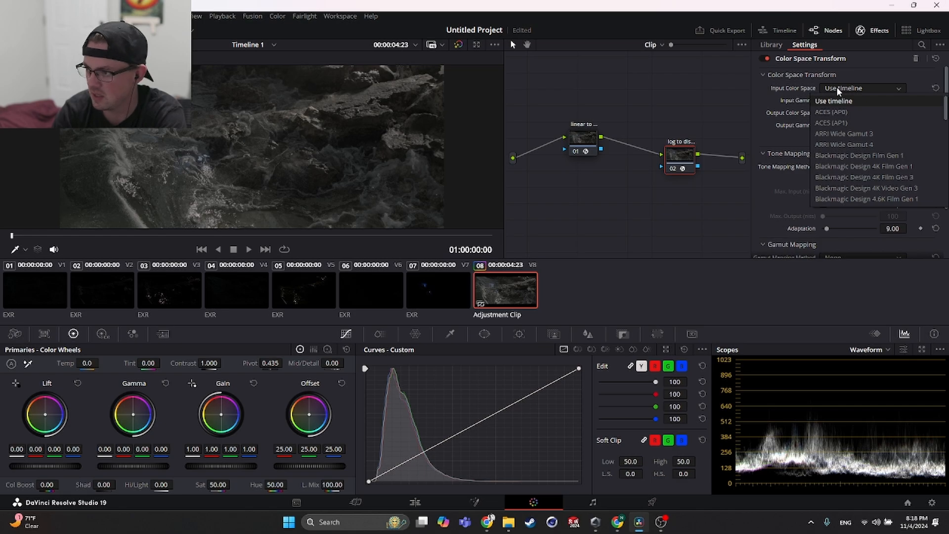
key(a)
key(s)
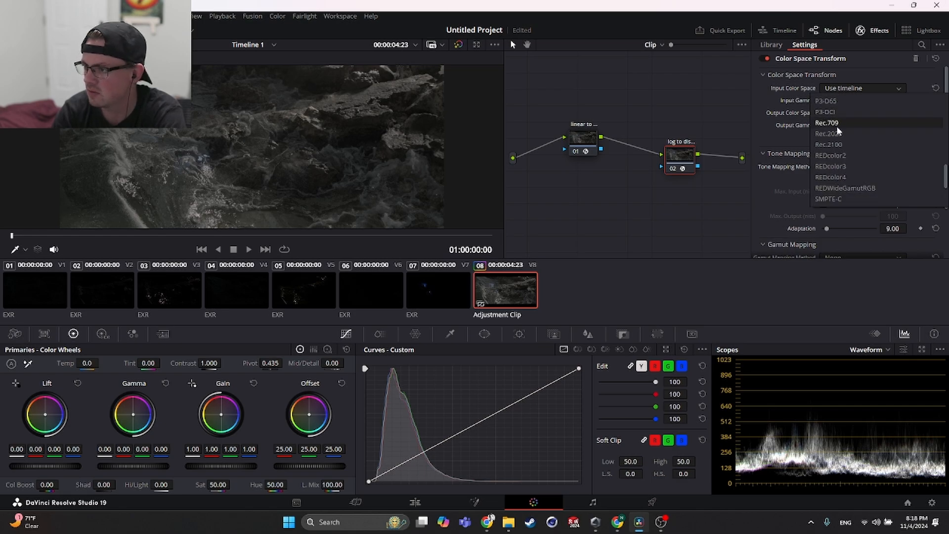
scroll(861, 151, up, 5)
scroll(861, 151, up, 5)
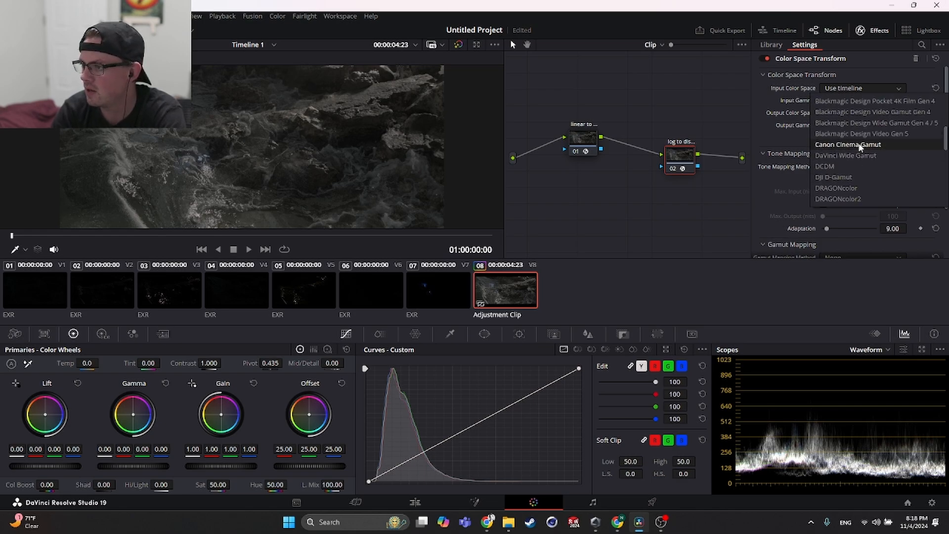
click(865, 155)
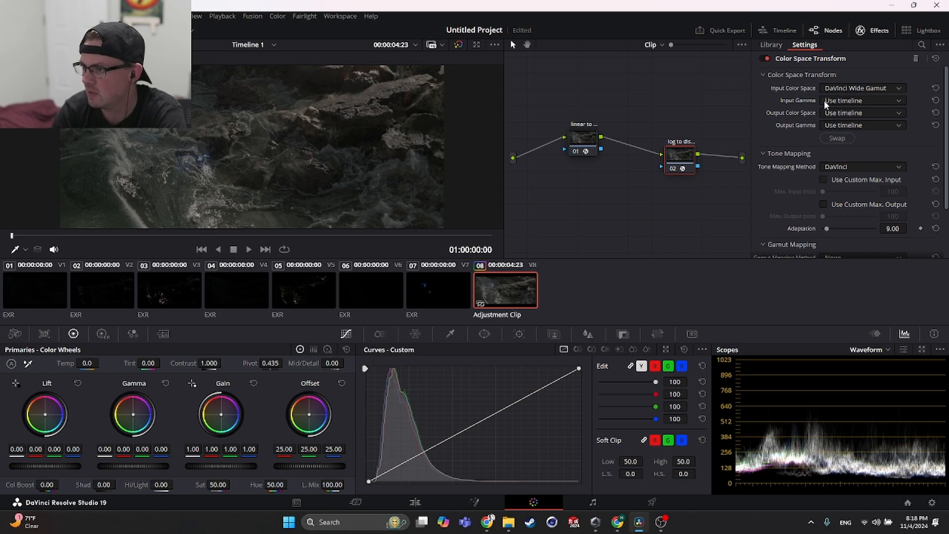
- Check the linear-to-log node's settings and set the log-to-display node's Input Gamma to DaVinci Intermediate
click(587, 143)
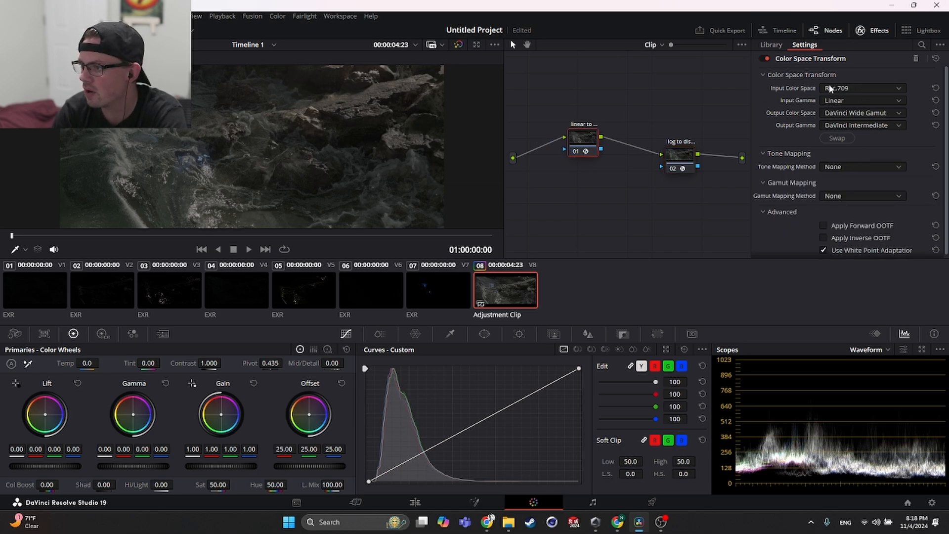
click(681, 154)
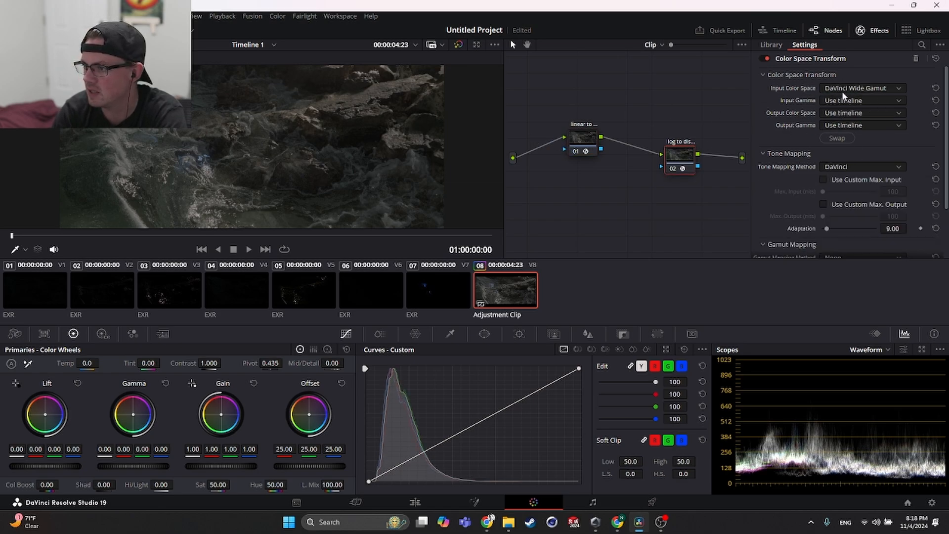
click(843, 102)
scroll(862, 158, down, 3)
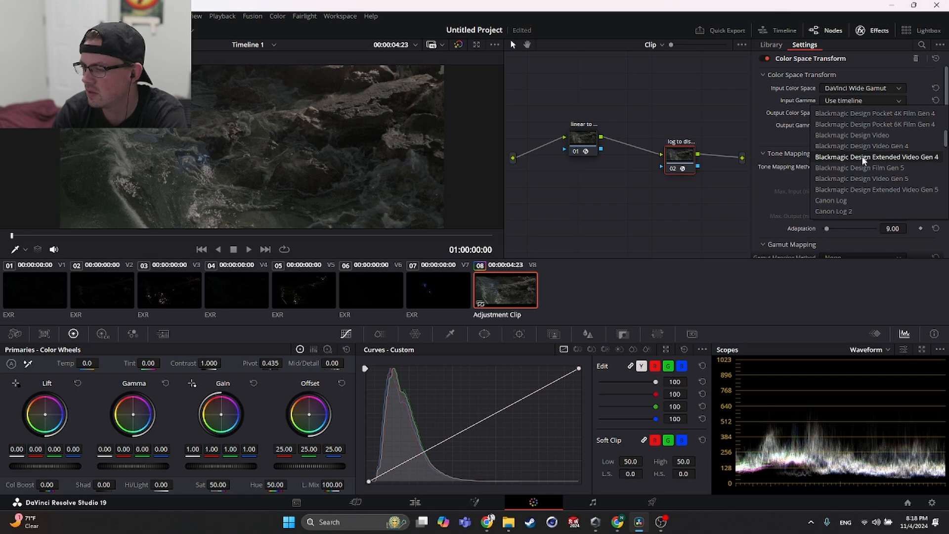
scroll(864, 160, down, 2)
click(847, 180)
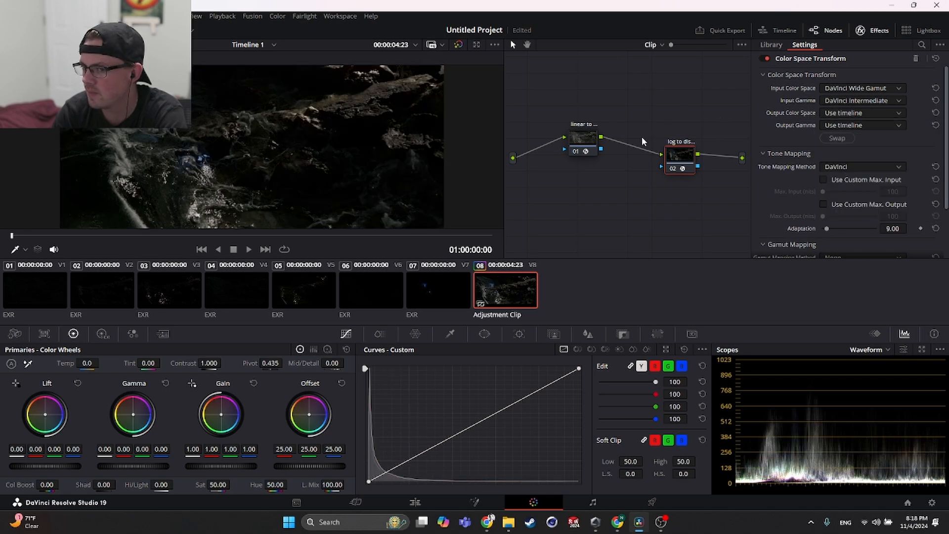
- Return to the tutorial and play it through the log-to-display node's output color space and gamma settings
key(alt+Tab)
key(alt+Tab)
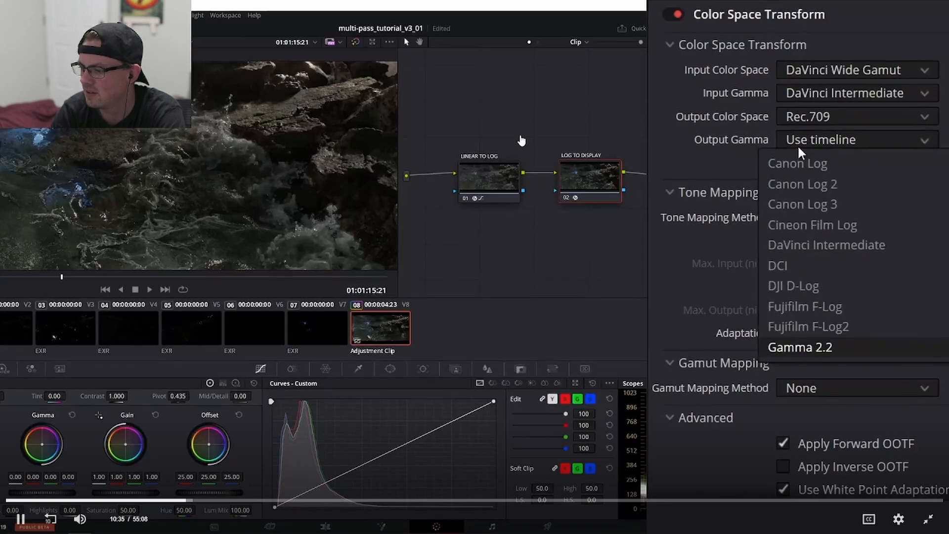
click(521, 139)
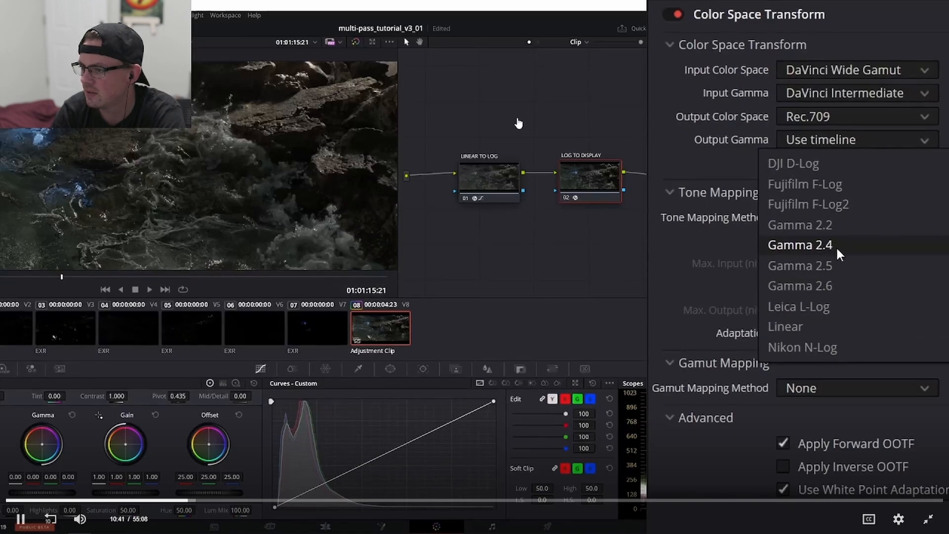
key(space)
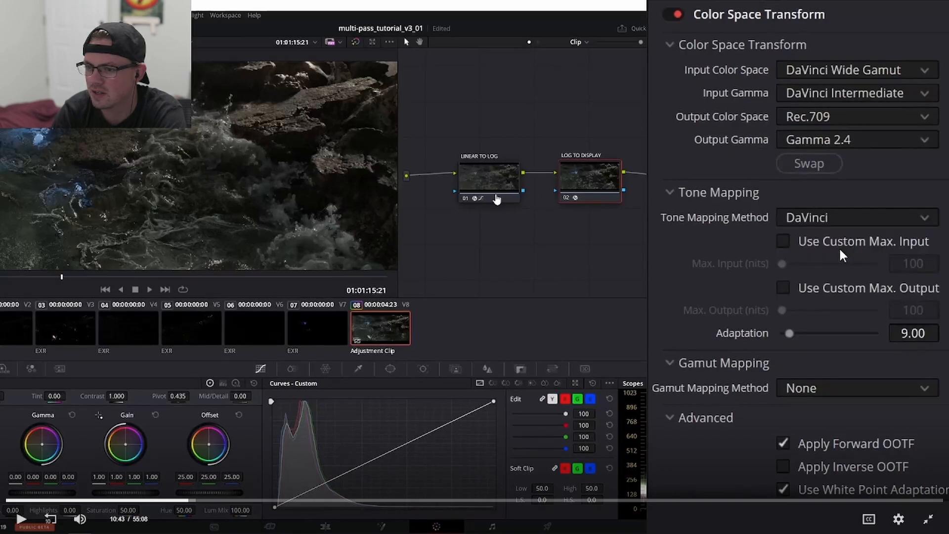
- Switch to DaVinci Resolve and move the log-to-display node level with the linear-to-log node
key(alt+Tab)
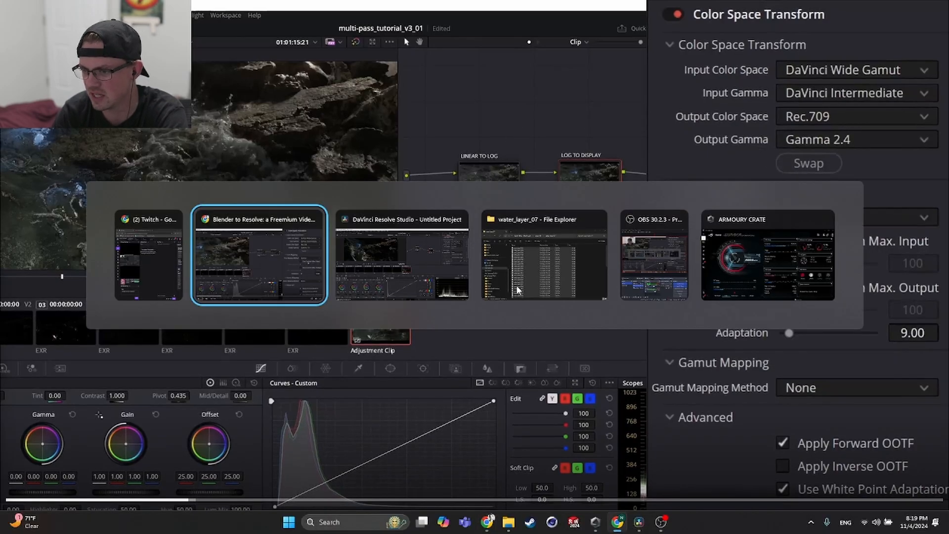
key(alt+Tab)
key(Tab)
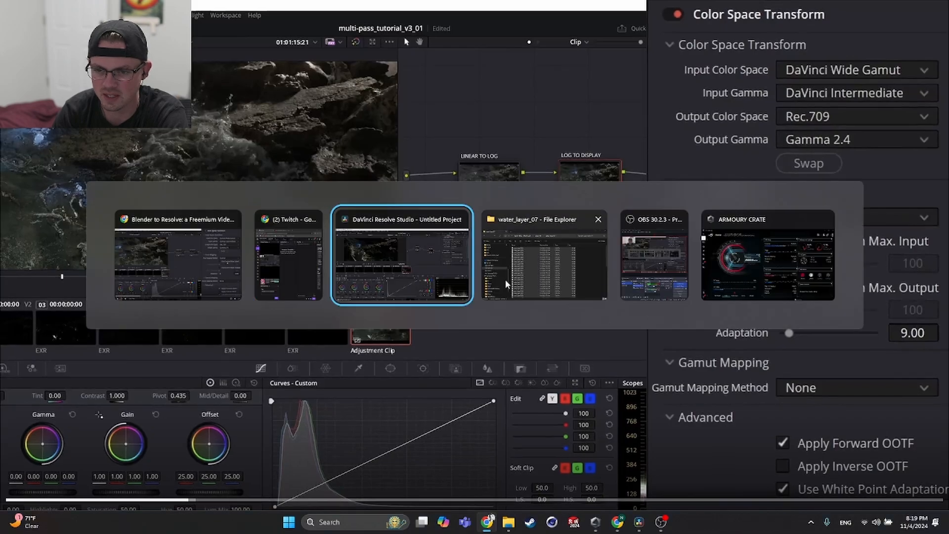
drag(677, 155, 661, 137)
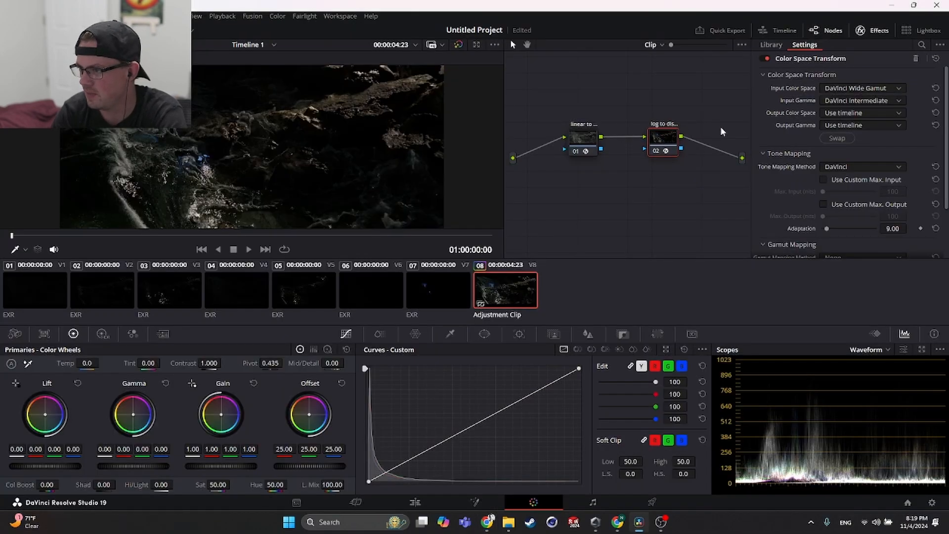
- Compare the Color Space Transform settings of both nodes with those shown in the tutorial
click(828, 115)
click(592, 148)
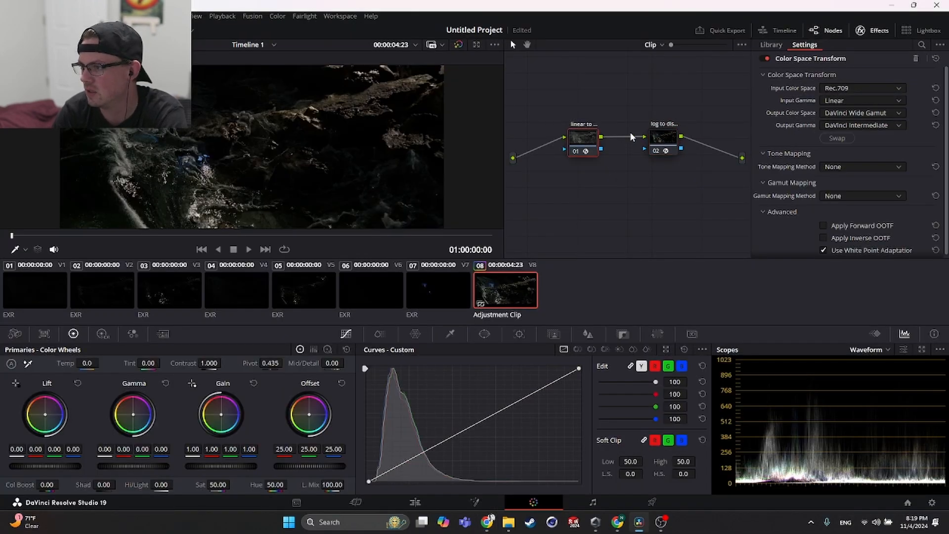
click(671, 134)
key(alt+Tab)
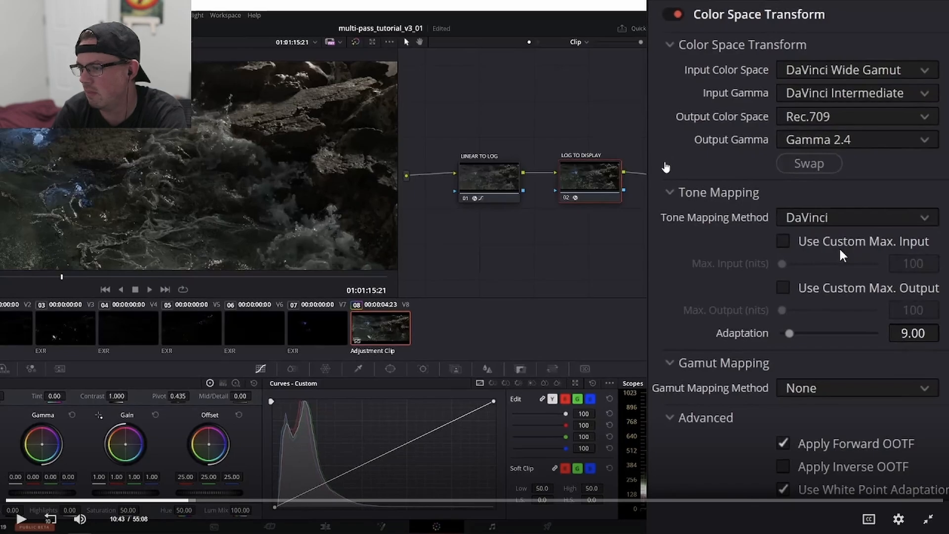
key(alt+Tab)
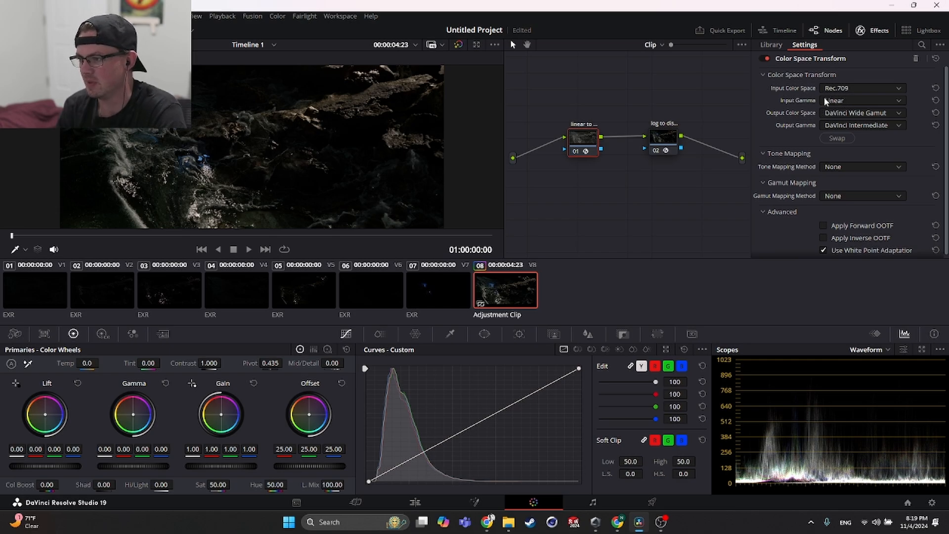
- Set the log-to-display node's Output Color Space to Rec.709
click(672, 141)
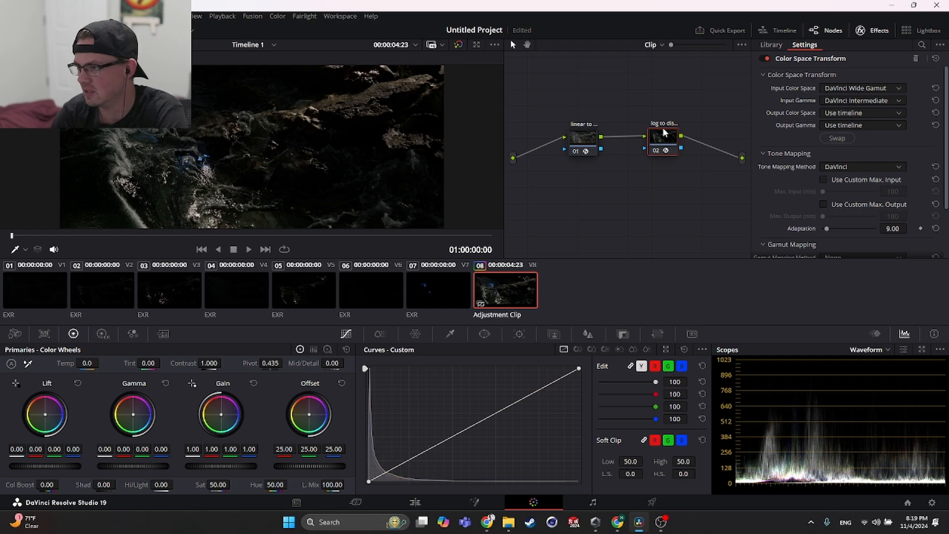
click(841, 113)
scroll(841, 140, down, 3)
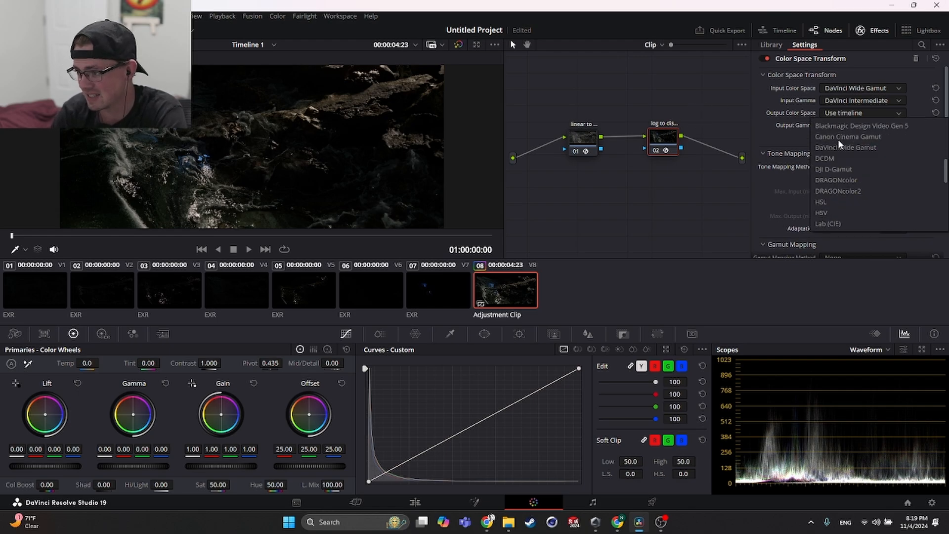
scroll(839, 145, up, 3)
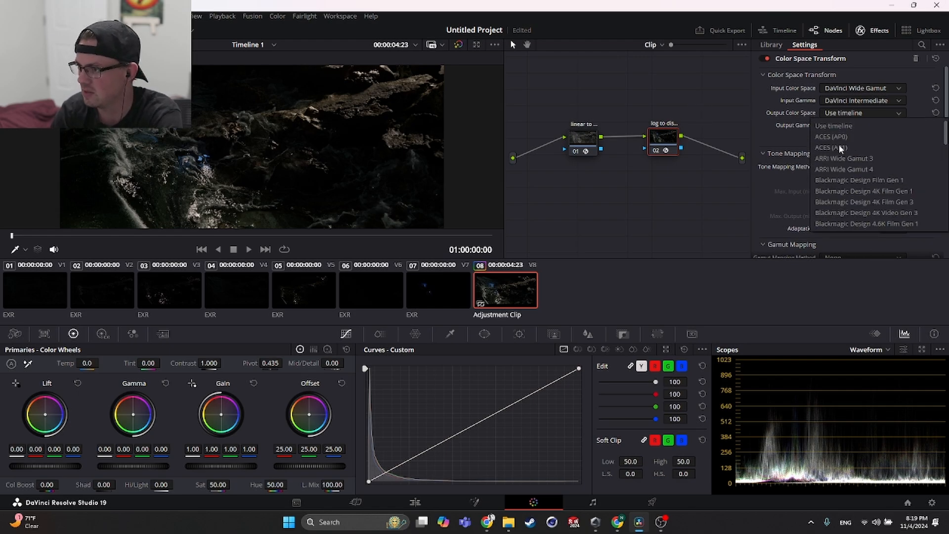
scroll(837, 144, down, 10)
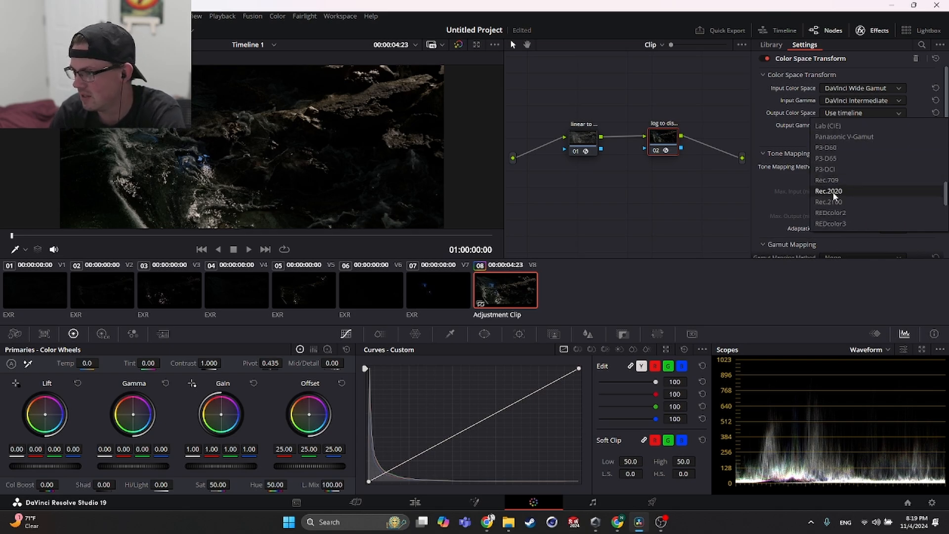
click(848, 180)
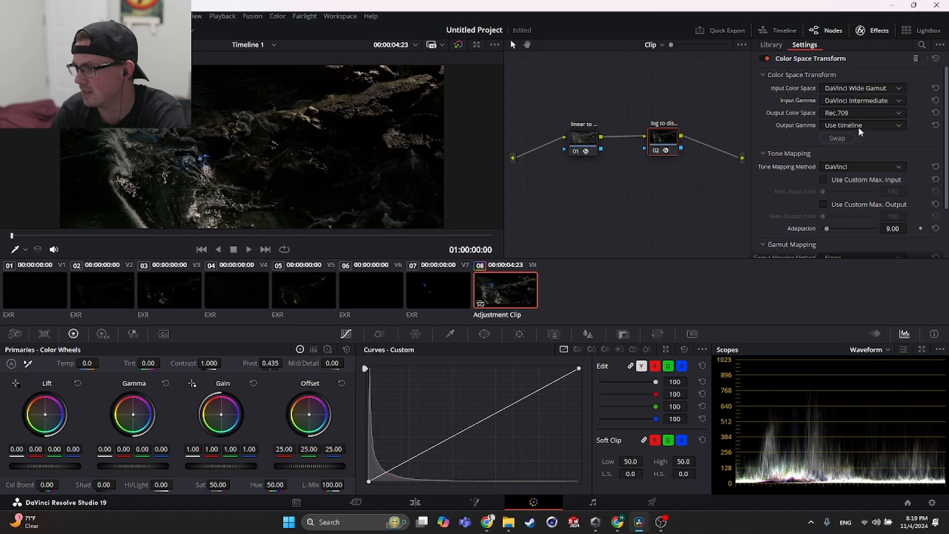
- Set the log-to-display node's Output Gamma to Gamma 2.4
click(858, 126)
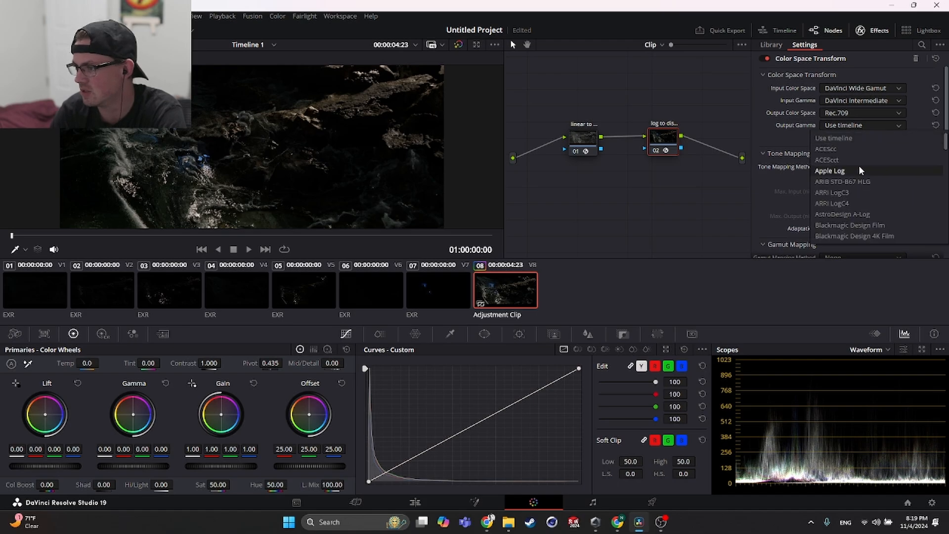
scroll(863, 171, down, 8)
scroll(863, 170, down, 2)
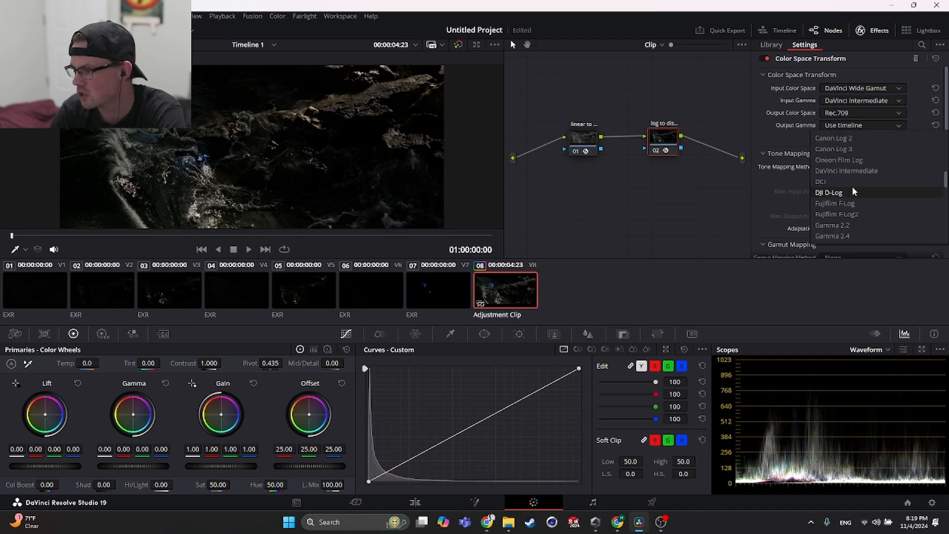
click(854, 211)
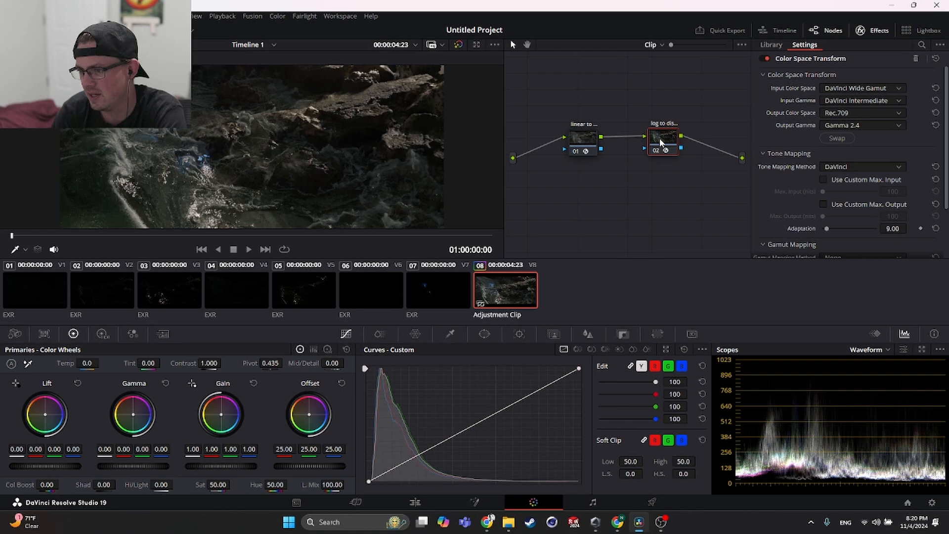
- Check the nodes' Advanced OOTF options against the tutorial and resume its playback
scroll(839, 236, down, 3)
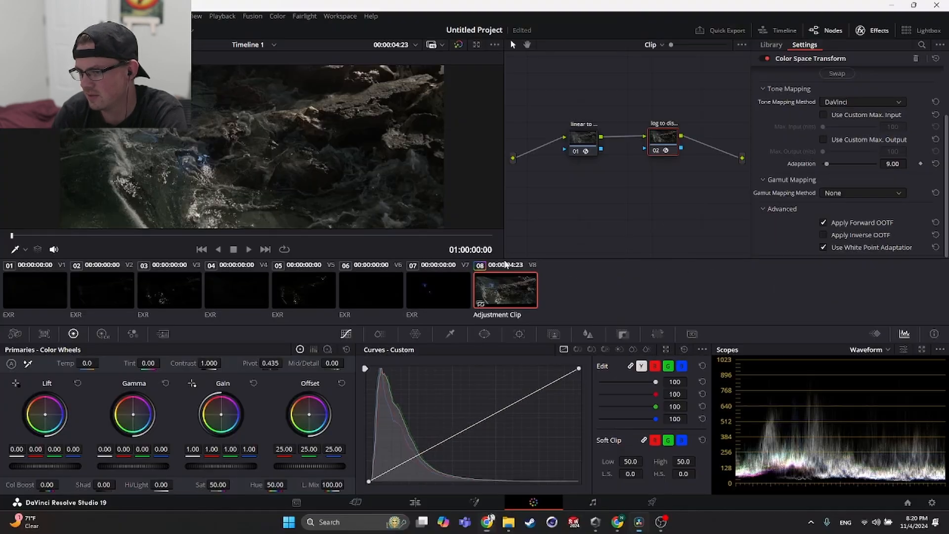
scroll(839, 148, up, 3)
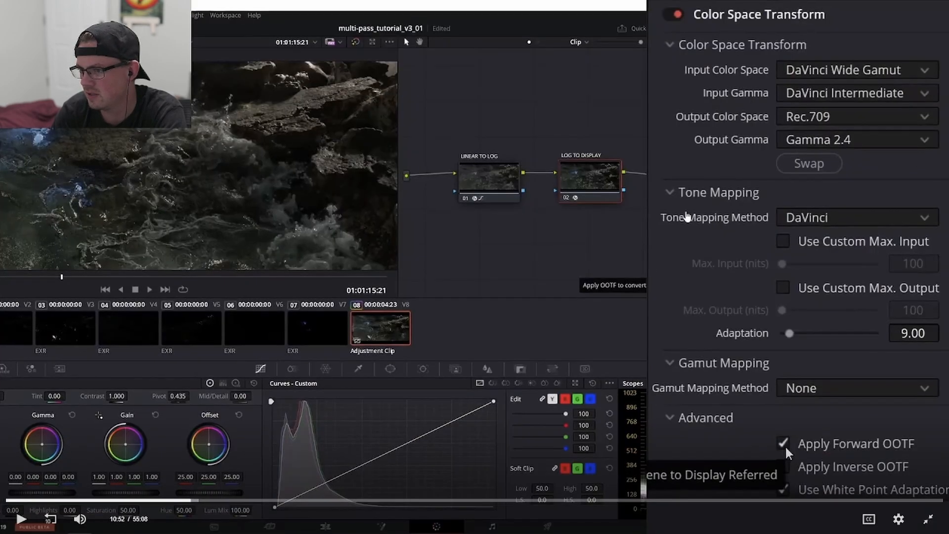
click(516, 261)
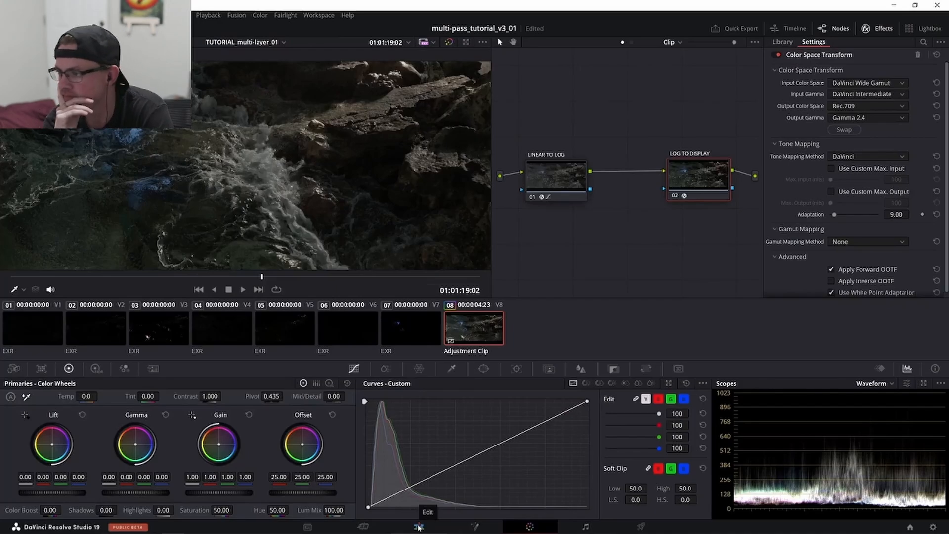
- Watch the tutorial's demonstration of disabling the water layer clips one by one on the edit timeline
click(419, 527)
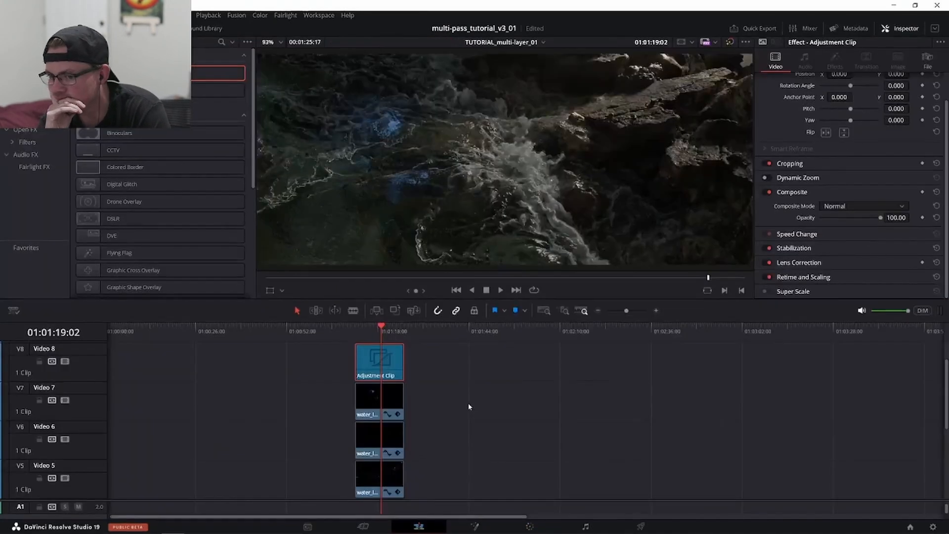
click(373, 395)
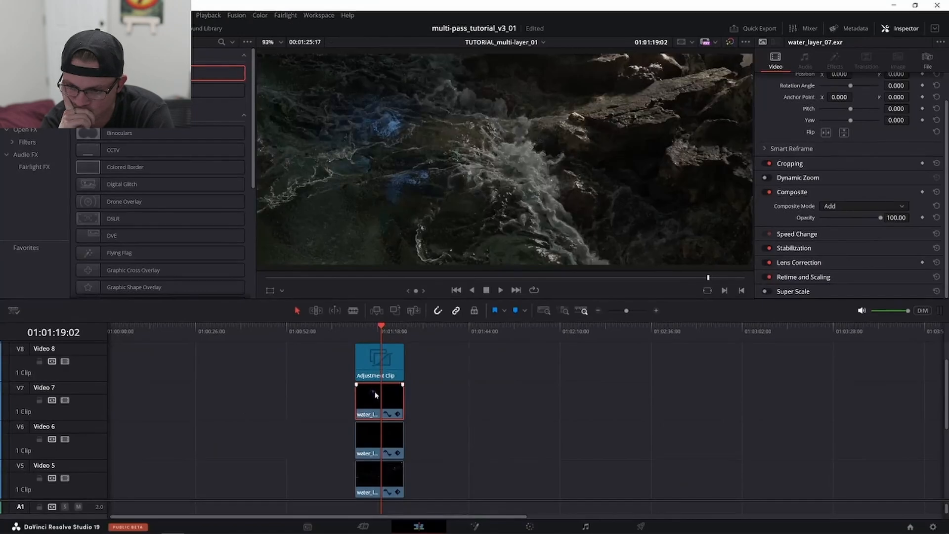
key(d)
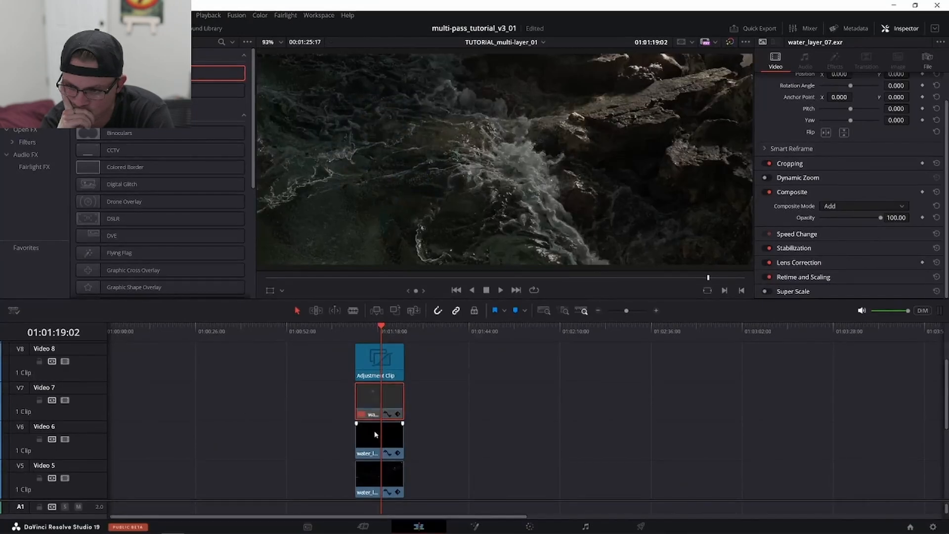
click(375, 435)
key(d)
scroll(383, 432, down, 2)
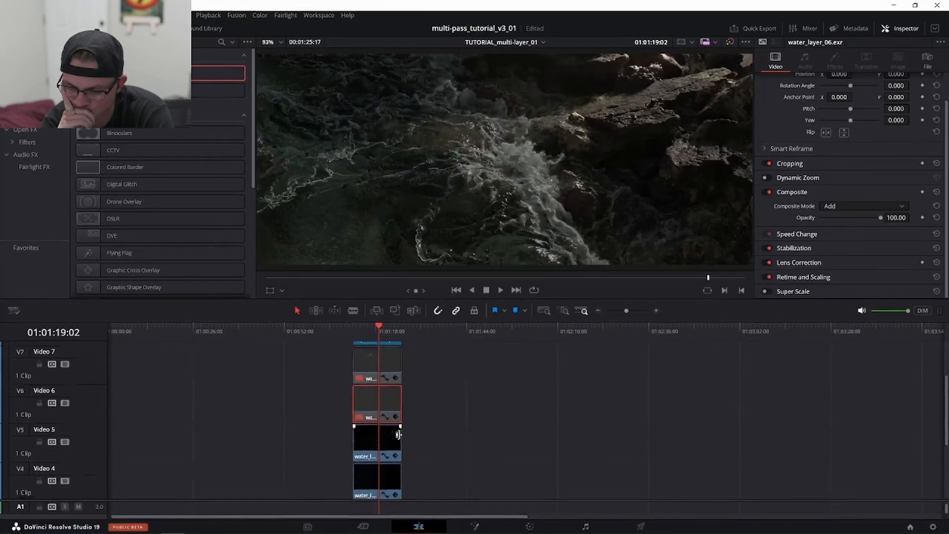
click(382, 432)
key(d)
scroll(380, 435, down, 2)
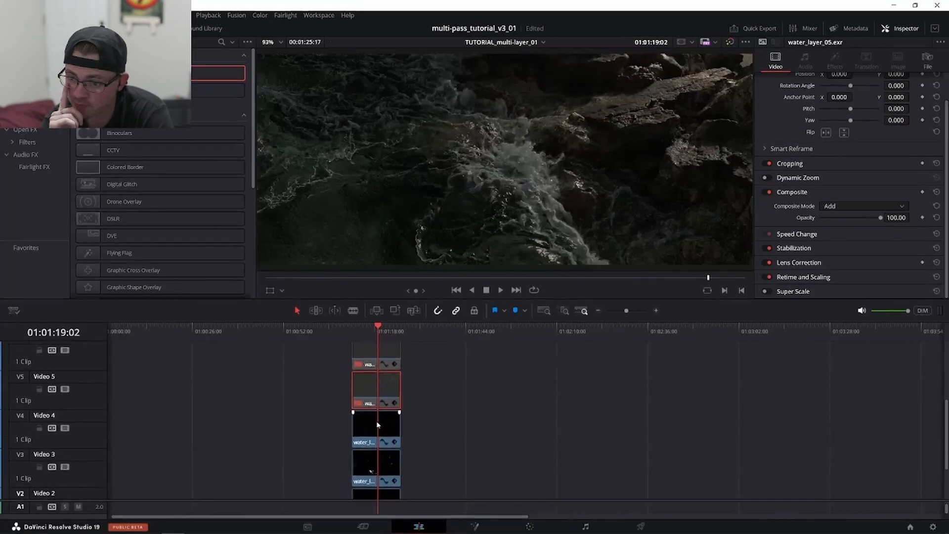
click(374, 428)
key(d)
click(383, 475)
key(d)
scroll(404, 465, down, 2)
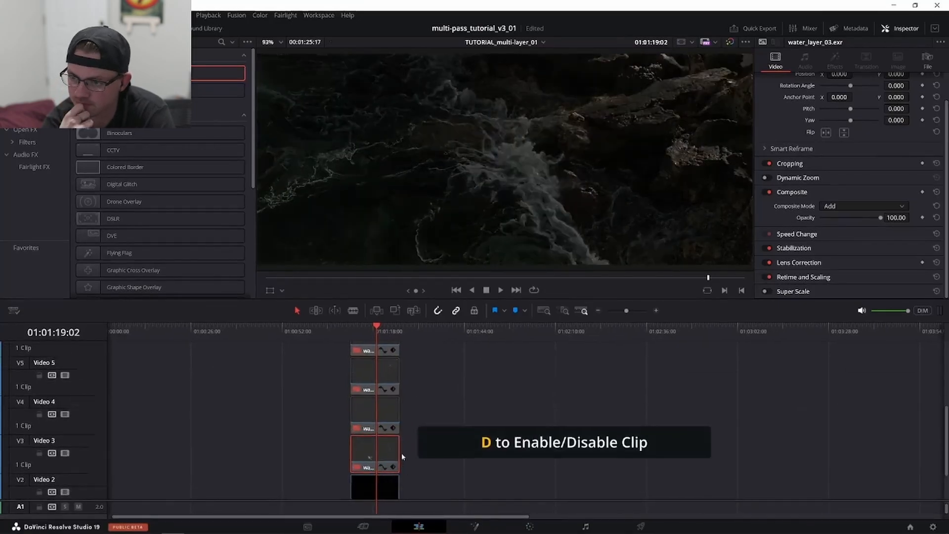
click(384, 438)
key(d)
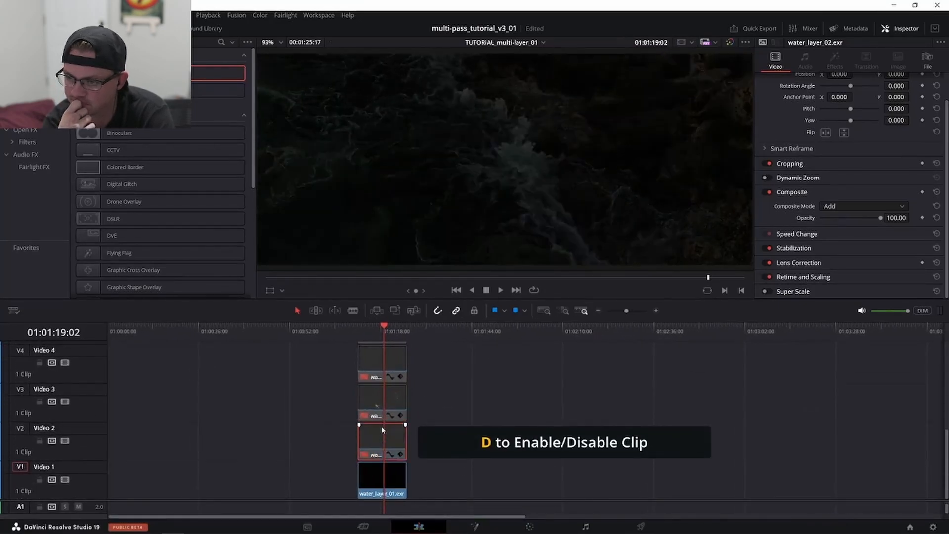
drag(378, 333, 360, 334)
key(space)
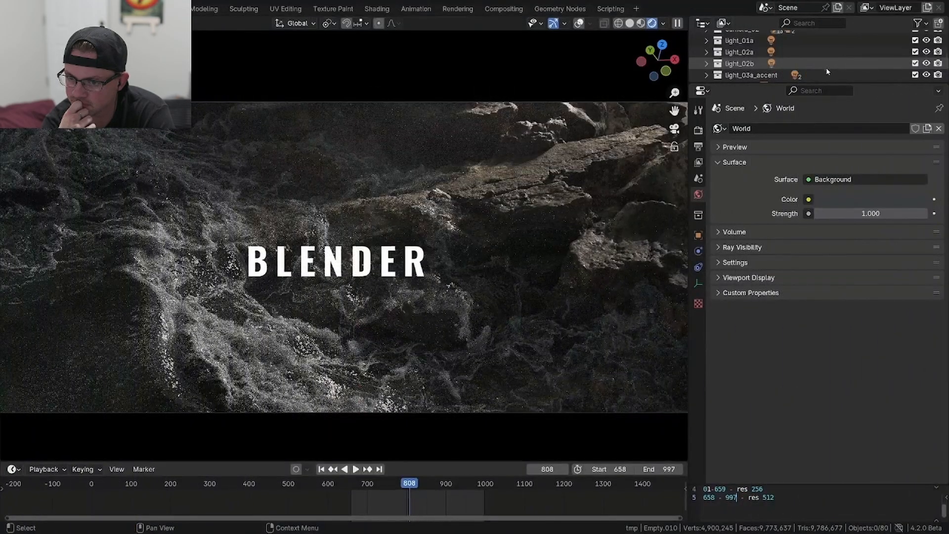
- Watch the tutorial's Blender demonstration of excluding and re-including the light_01a, light_02a, light_02b and light_03a_accent collections
click(915, 74)
click(915, 63)
click(915, 52)
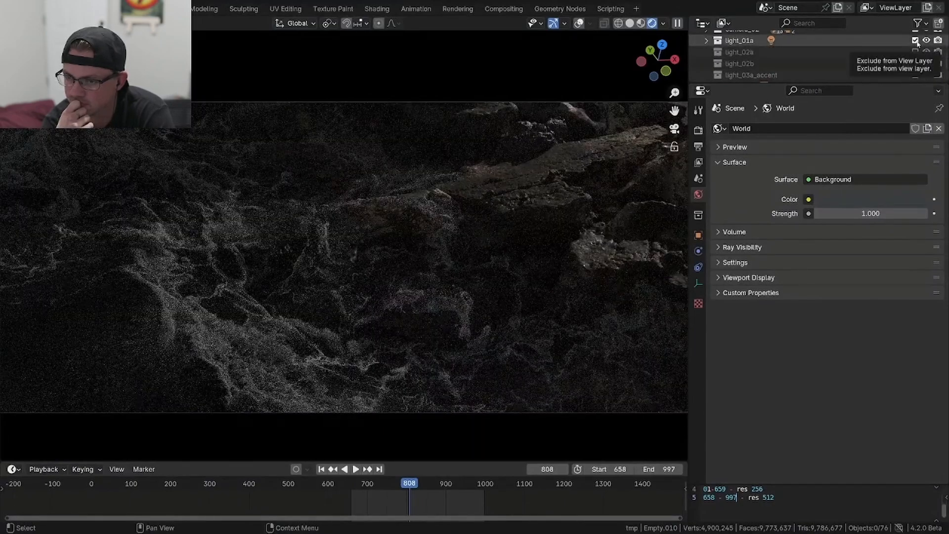
click(915, 40)
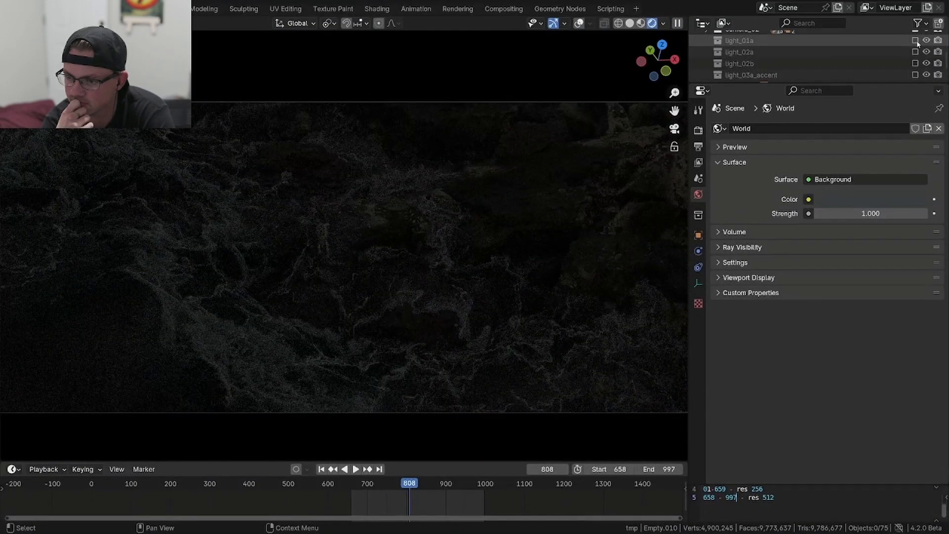
click(915, 40)
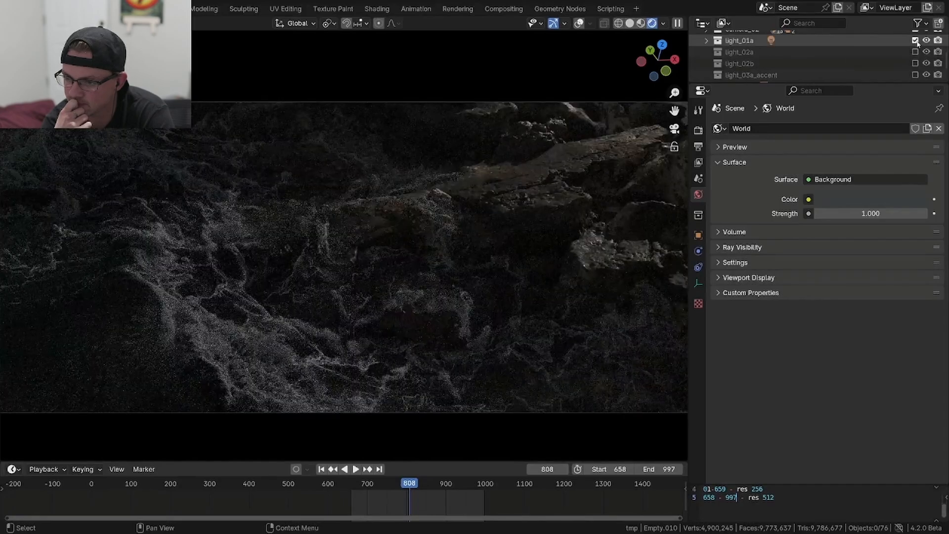
click(915, 52)
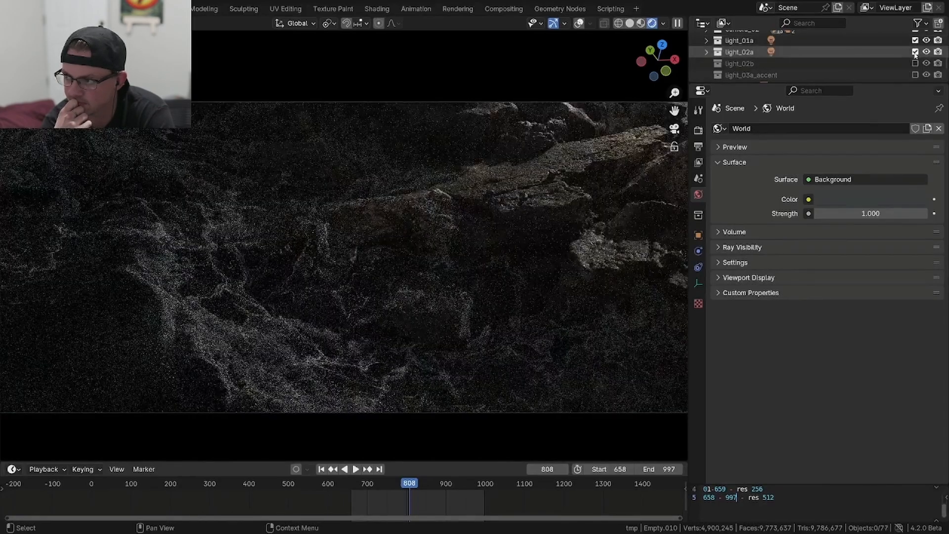
click(915, 63)
click(916, 75)
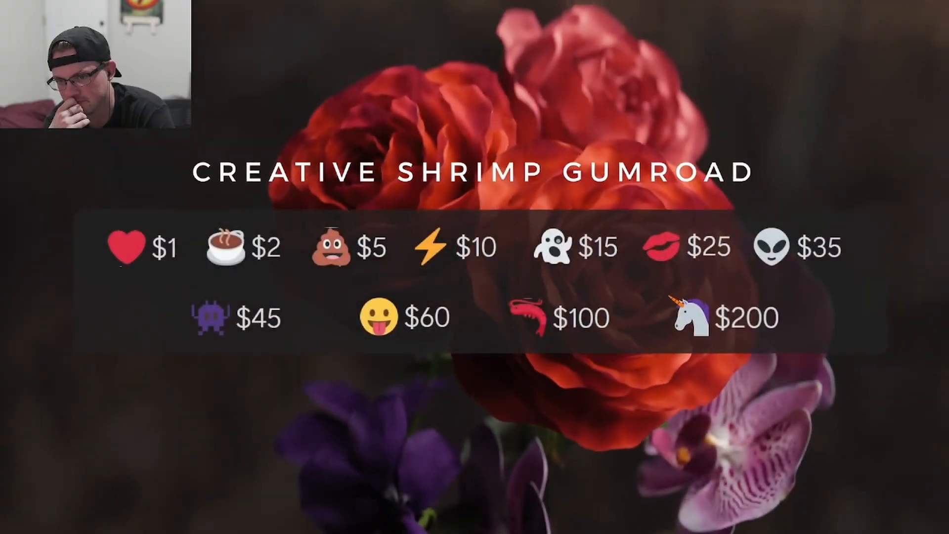
- Exit the full-screen tutorial, review the course page's title and donation amounts, and return to the 04_multi-layer_workflow_resolve video
click(567, 235)
click(568, 235)
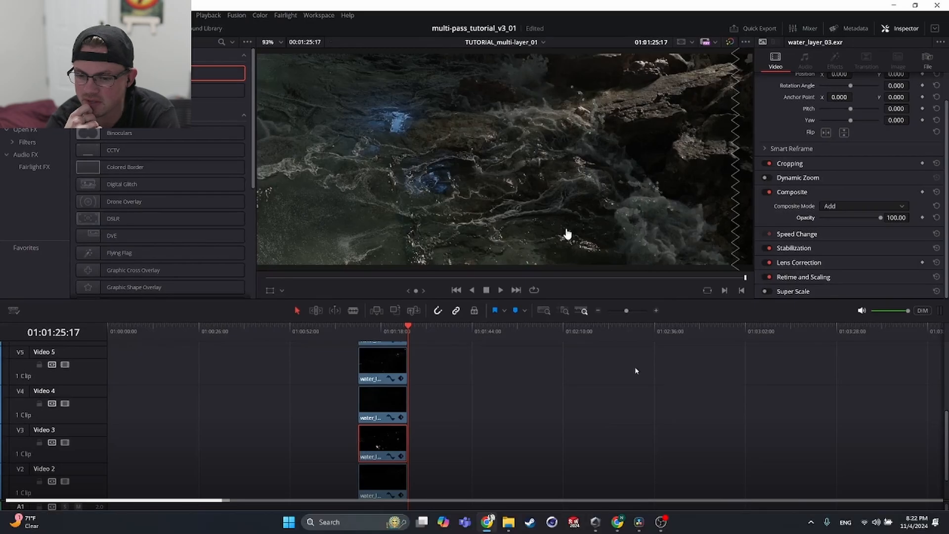
key(Escape)
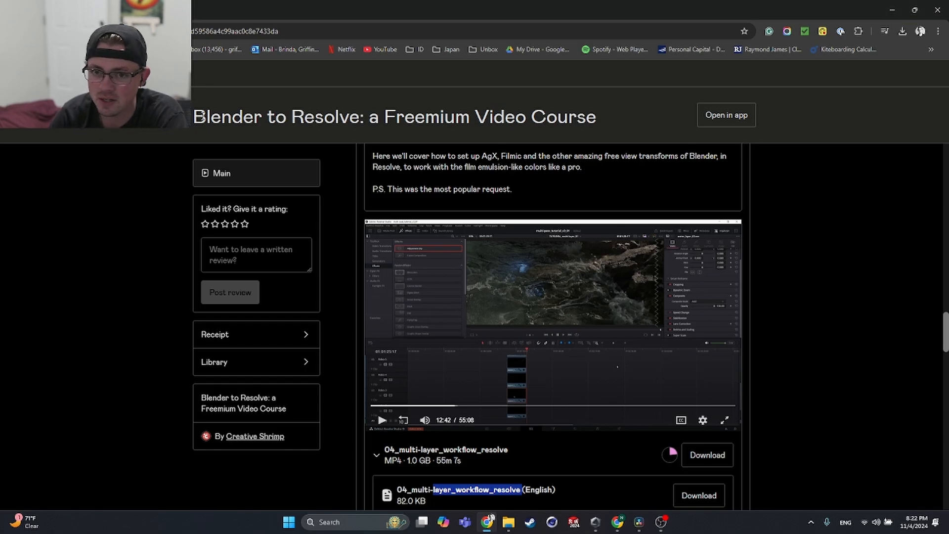
scroll(413, 280, up, 20)
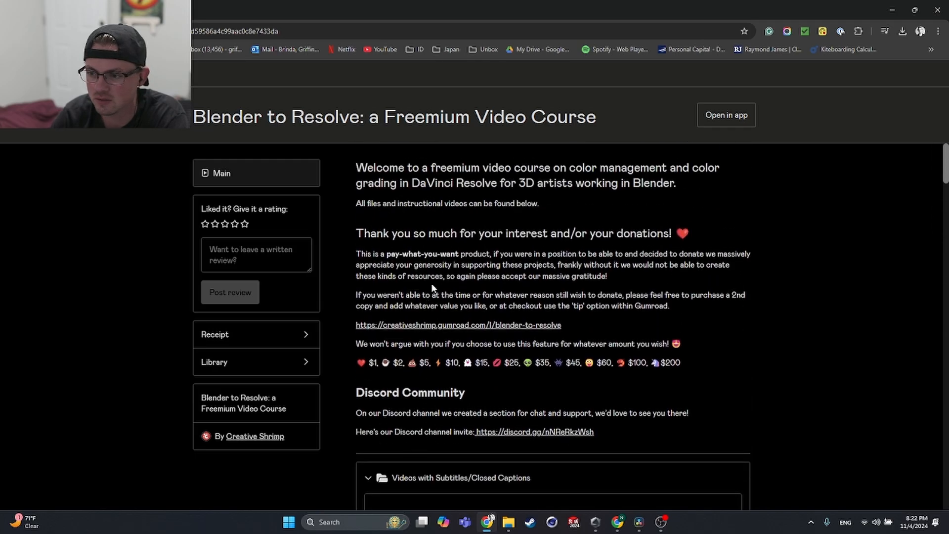
drag(194, 116, 601, 122)
click(494, 217)
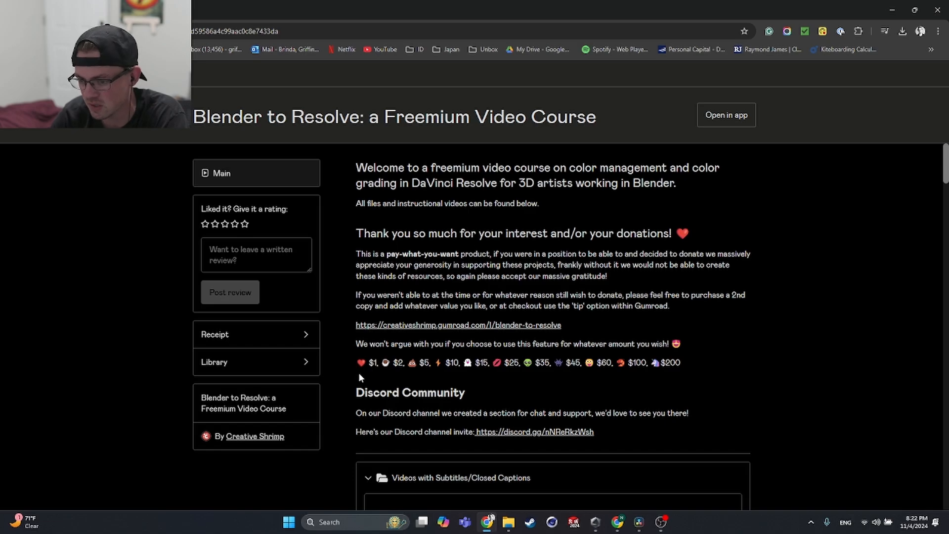
drag(373, 393, 540, 366)
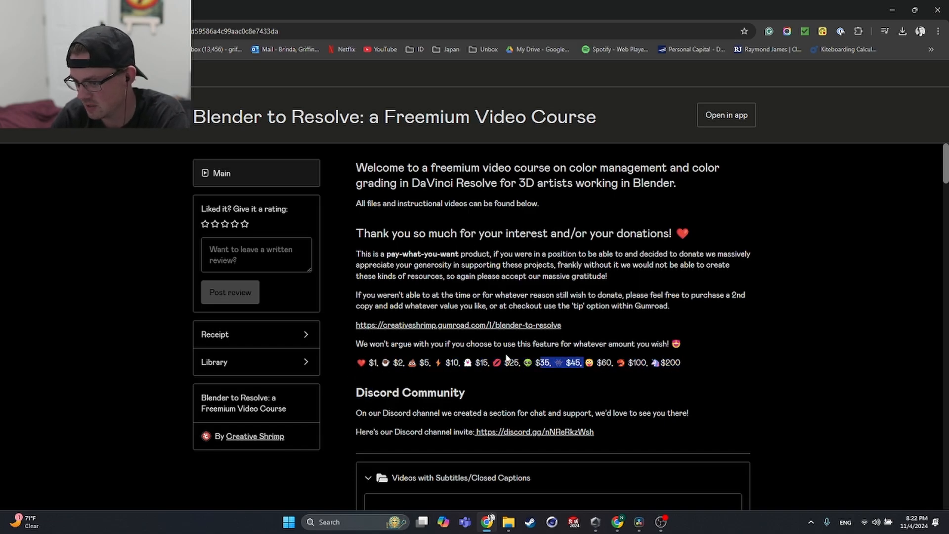
scroll(507, 357, down, 20)
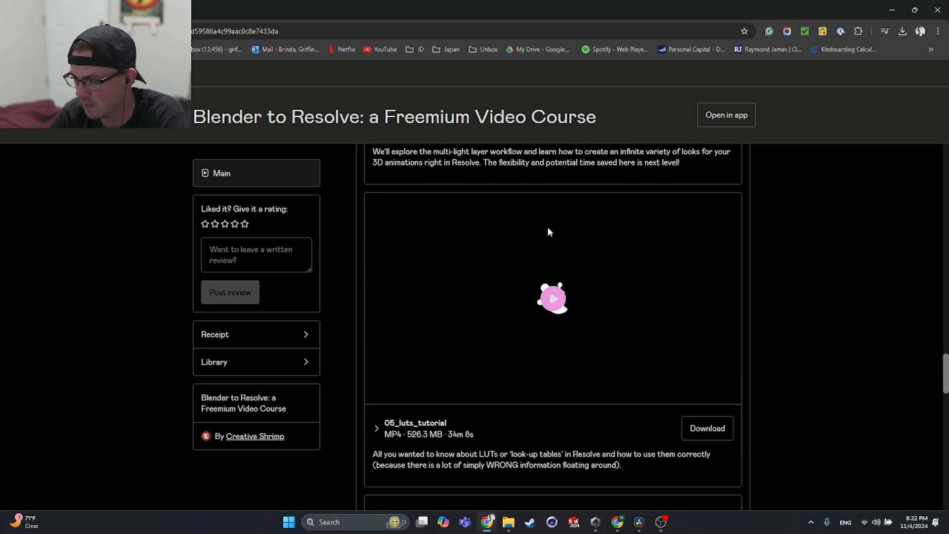
scroll(549, 228, up, 7)
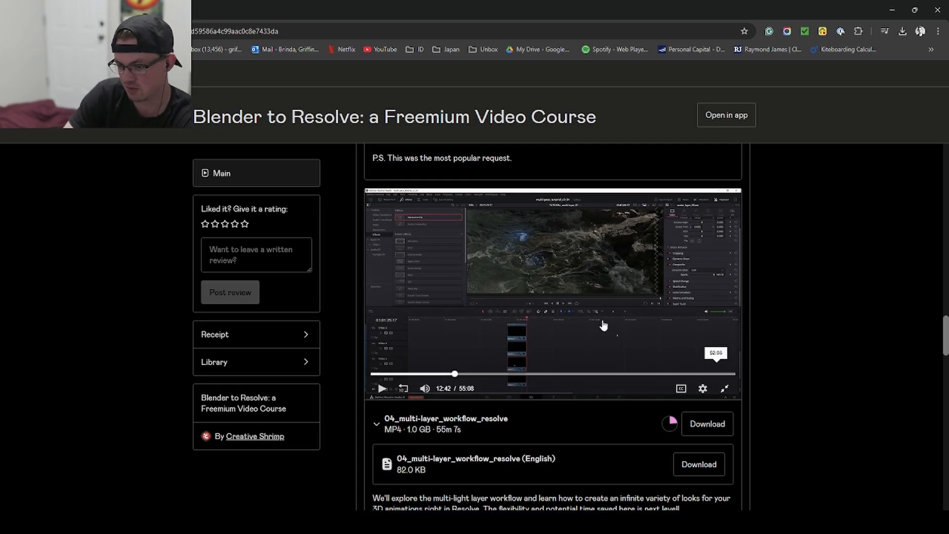
double_click(604, 325)
double_click(604, 326)
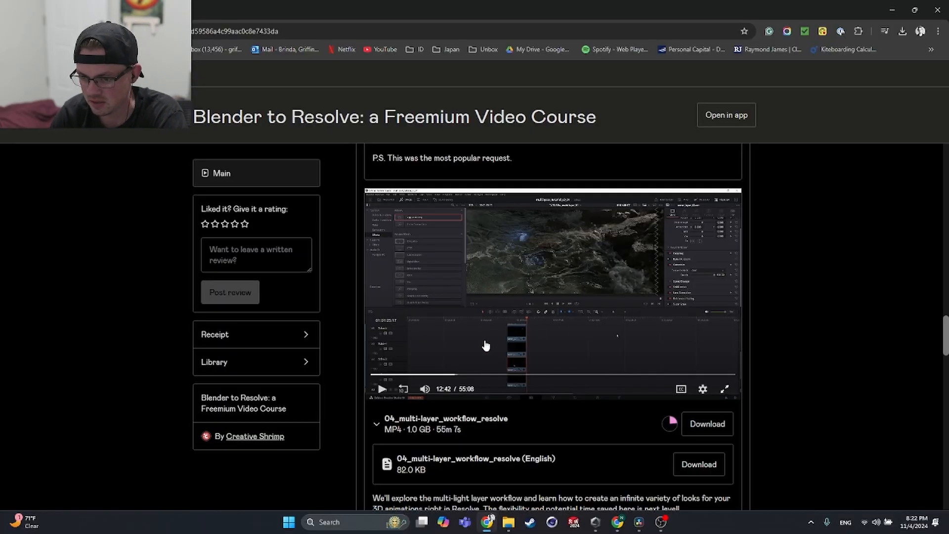
- Switch to DaVinci Resolve and review the Color Space Transform settings of the linear-to-log and log-to-display nodes while nudging them in the graph
click(645, 529)
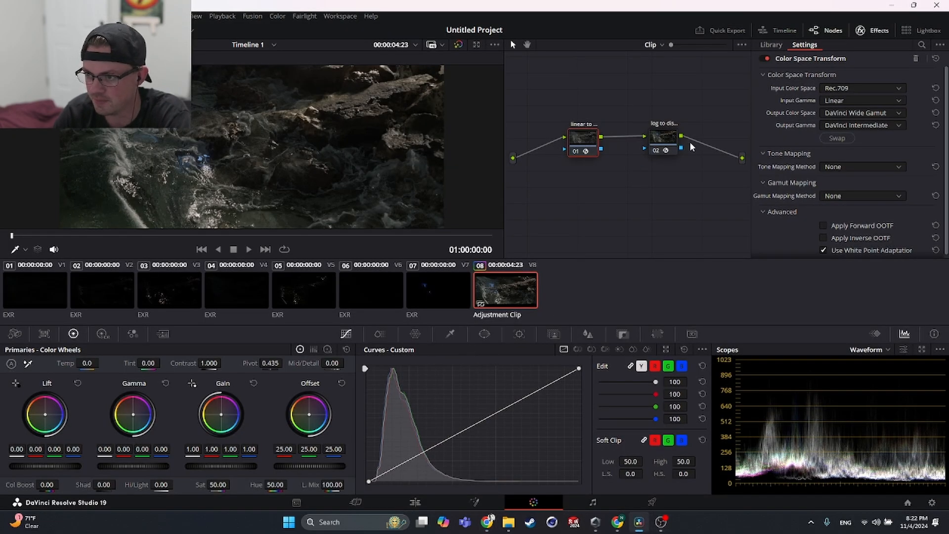
drag(590, 148, 597, 163)
drag(659, 148, 673, 159)
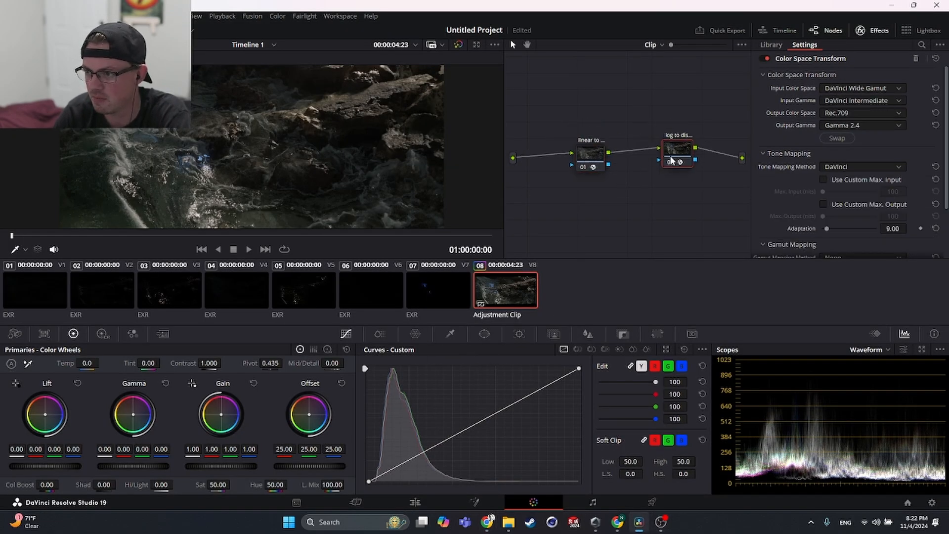
drag(599, 161, 597, 156)
drag(674, 158, 672, 156)
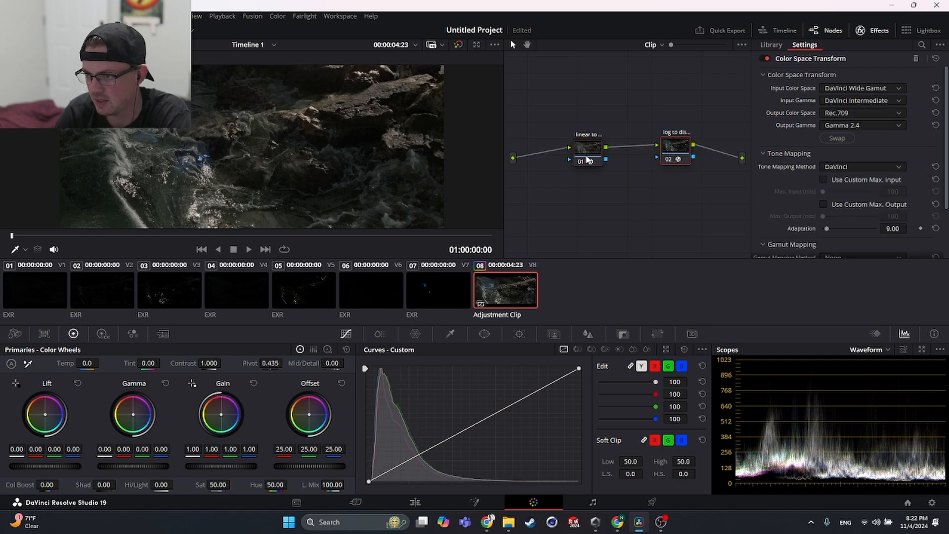
click(589, 161)
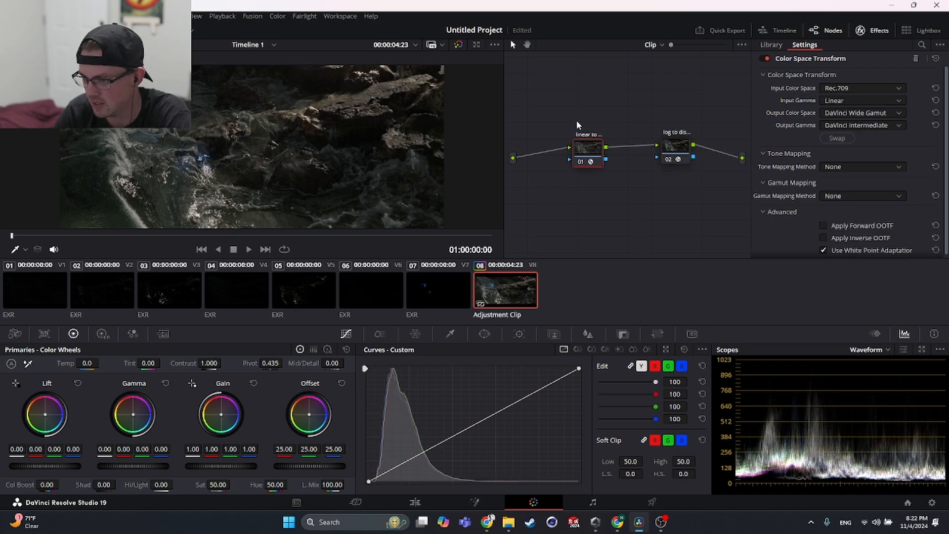
drag(592, 154, 582, 139)
drag(679, 152, 683, 154)
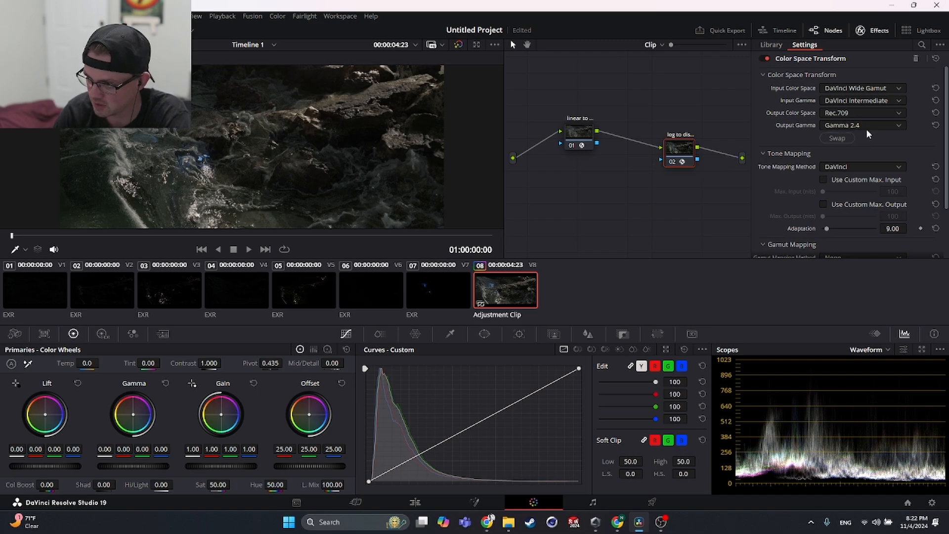
drag(585, 143, 595, 147)
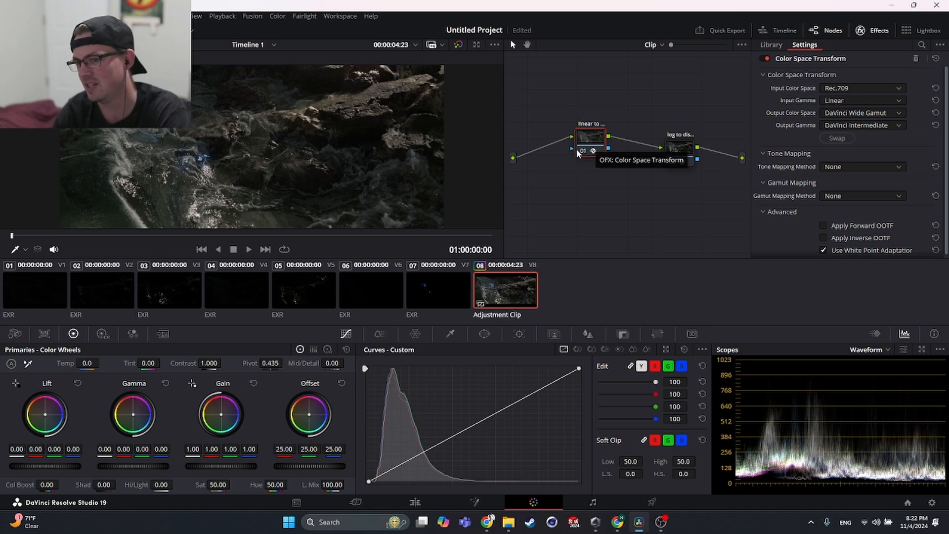
drag(595, 147, 599, 152)
click(676, 157)
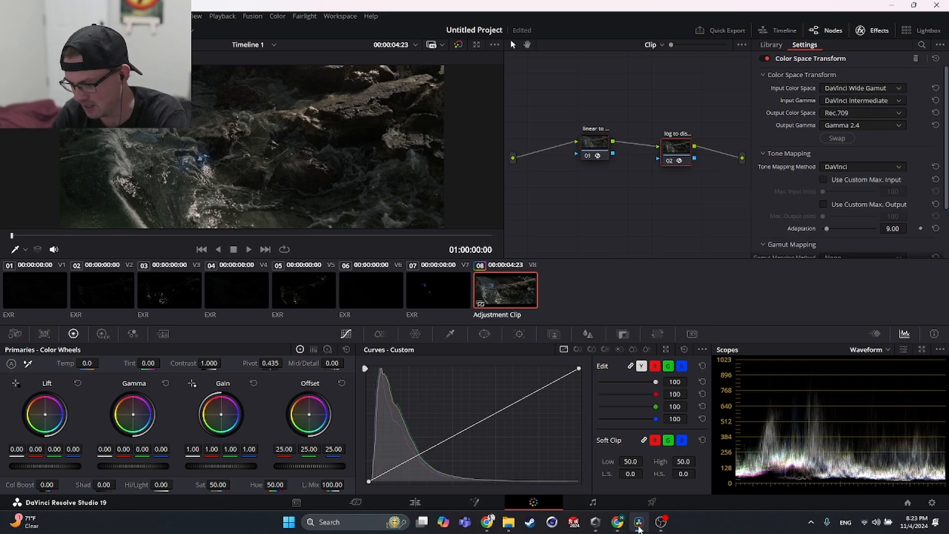
- Switch to the browser and bring up the multi-layer workflow video on the course page
click(618, 524)
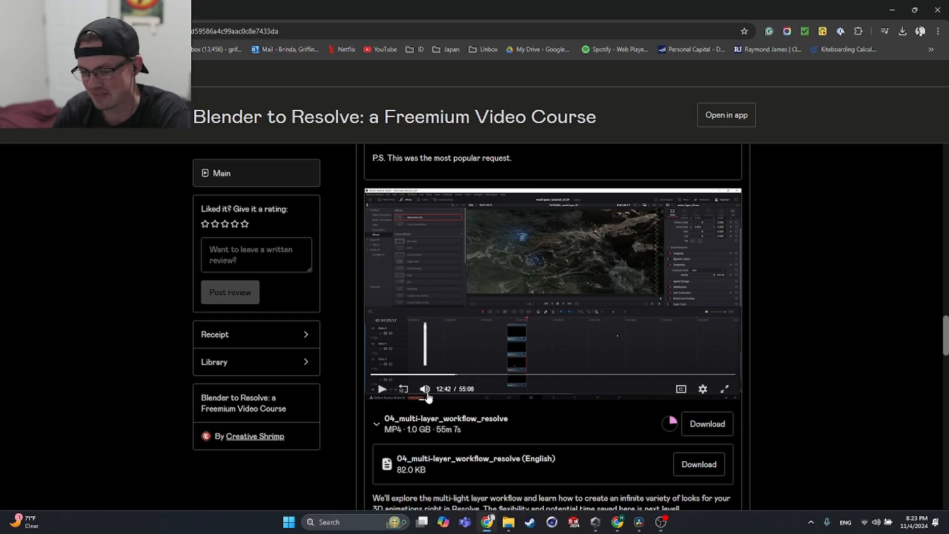
scroll(430, 393, up, 1)
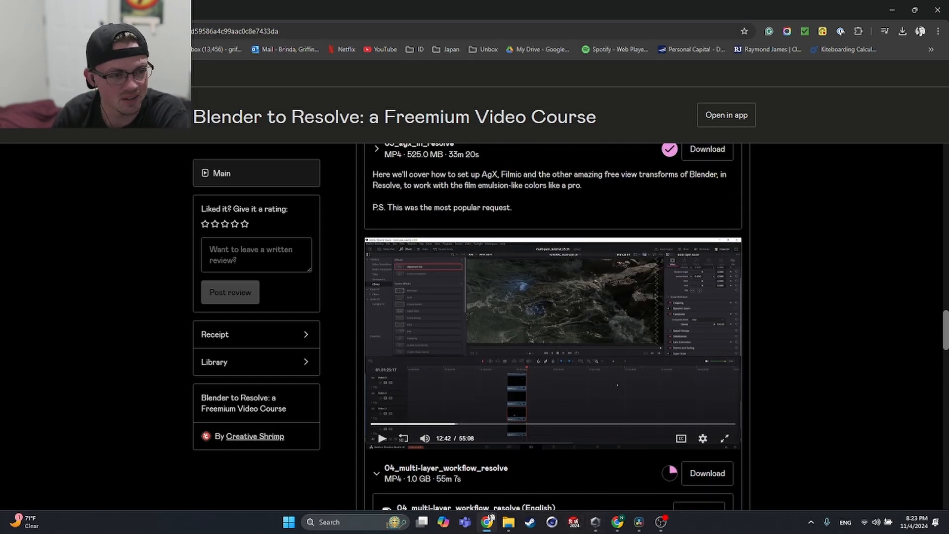
key(alt+Tab)
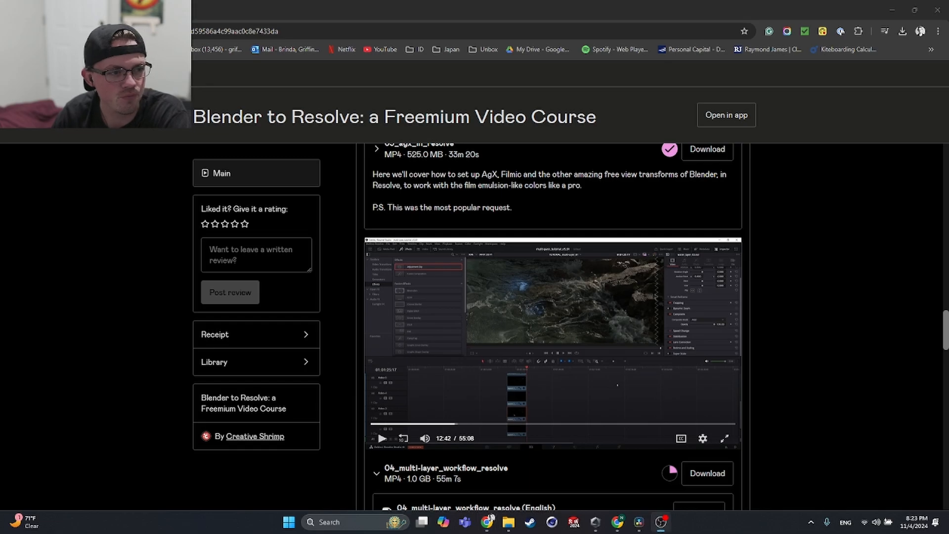